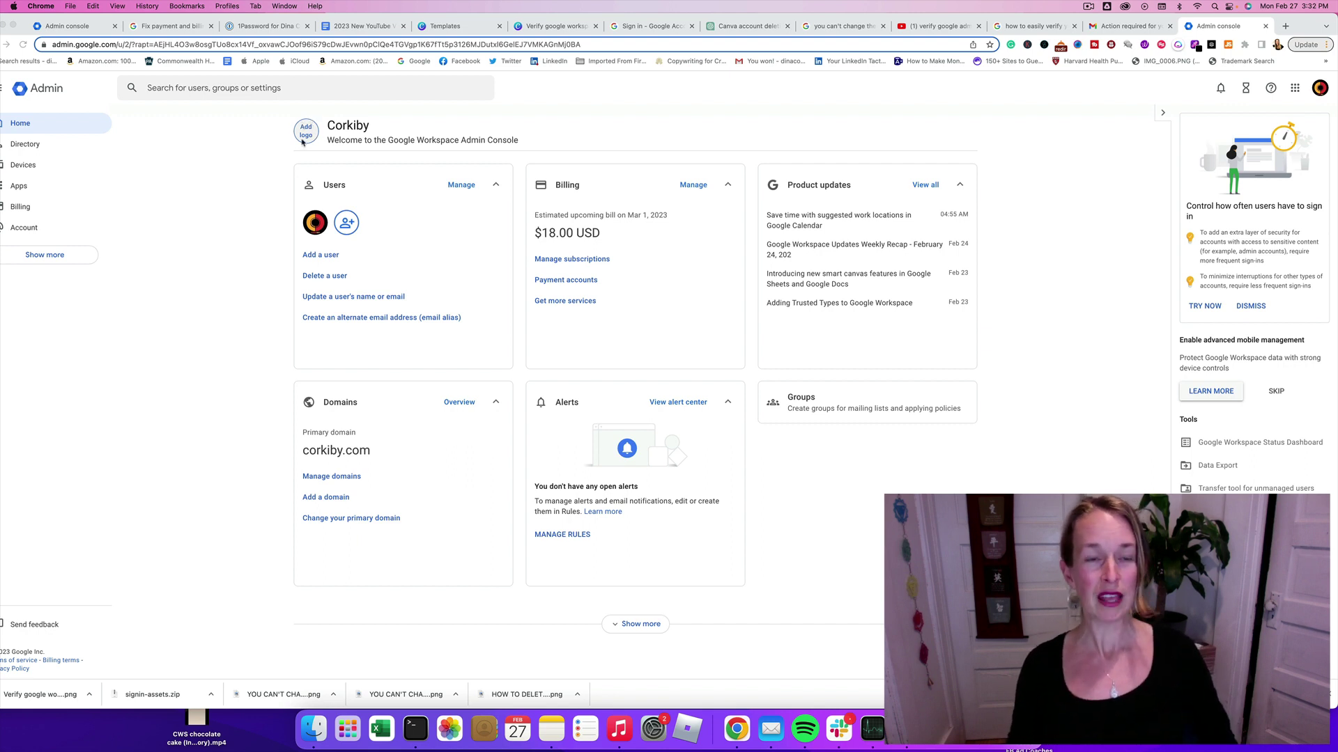
Switch Corkiby's company logo from the default Google logo to a custom logo.
{"action": "left_click", "coordinate": [304, 135]}
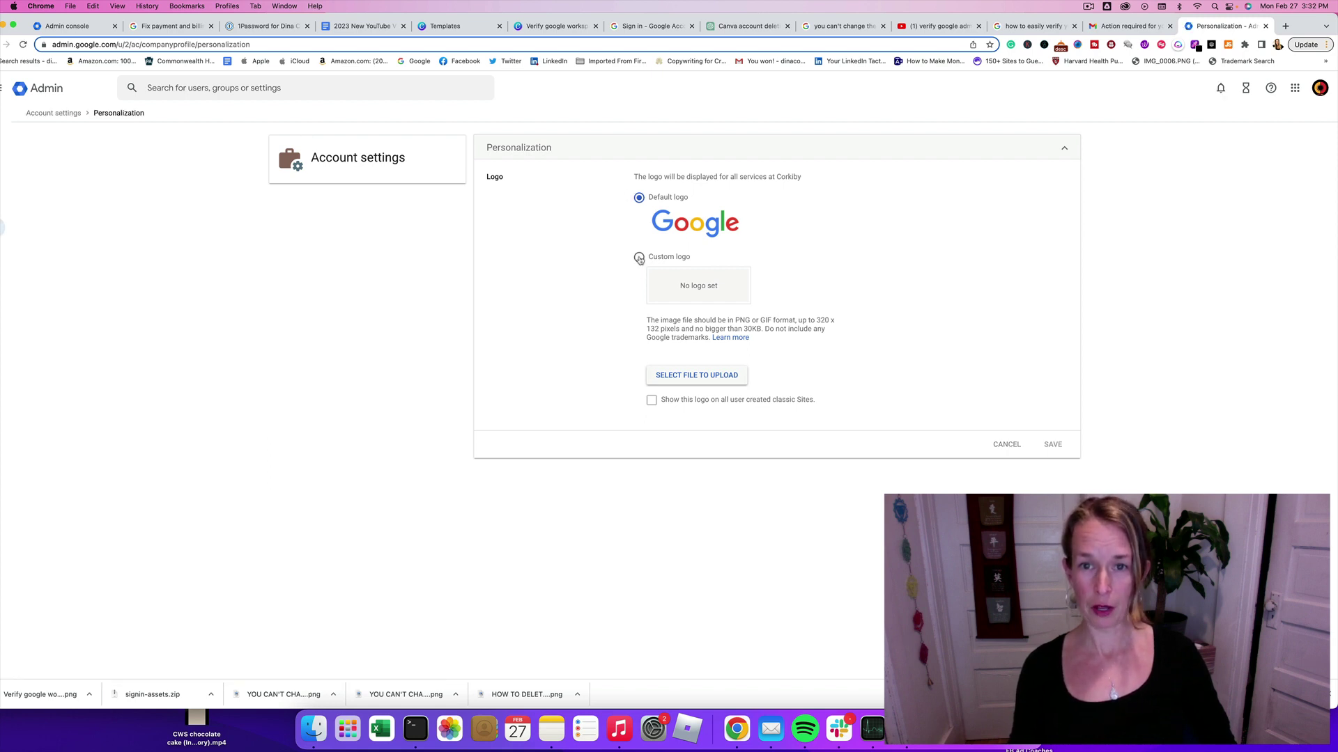
{"action": "left_click", "coordinate": [640, 257]}
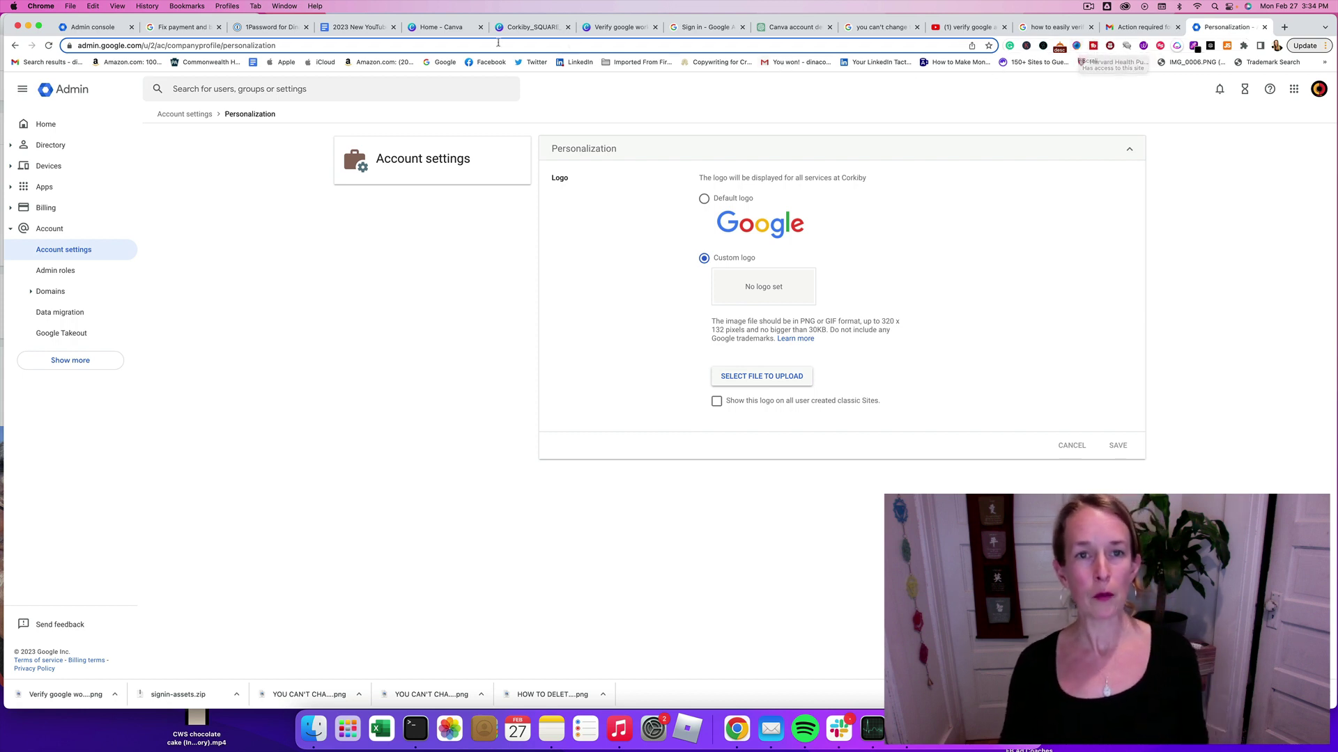
Enter a custom resize of width 320 and height 132 px for the Corkiby logo design in Canva.
{"action": "left_click", "coordinate": [526, 29]}
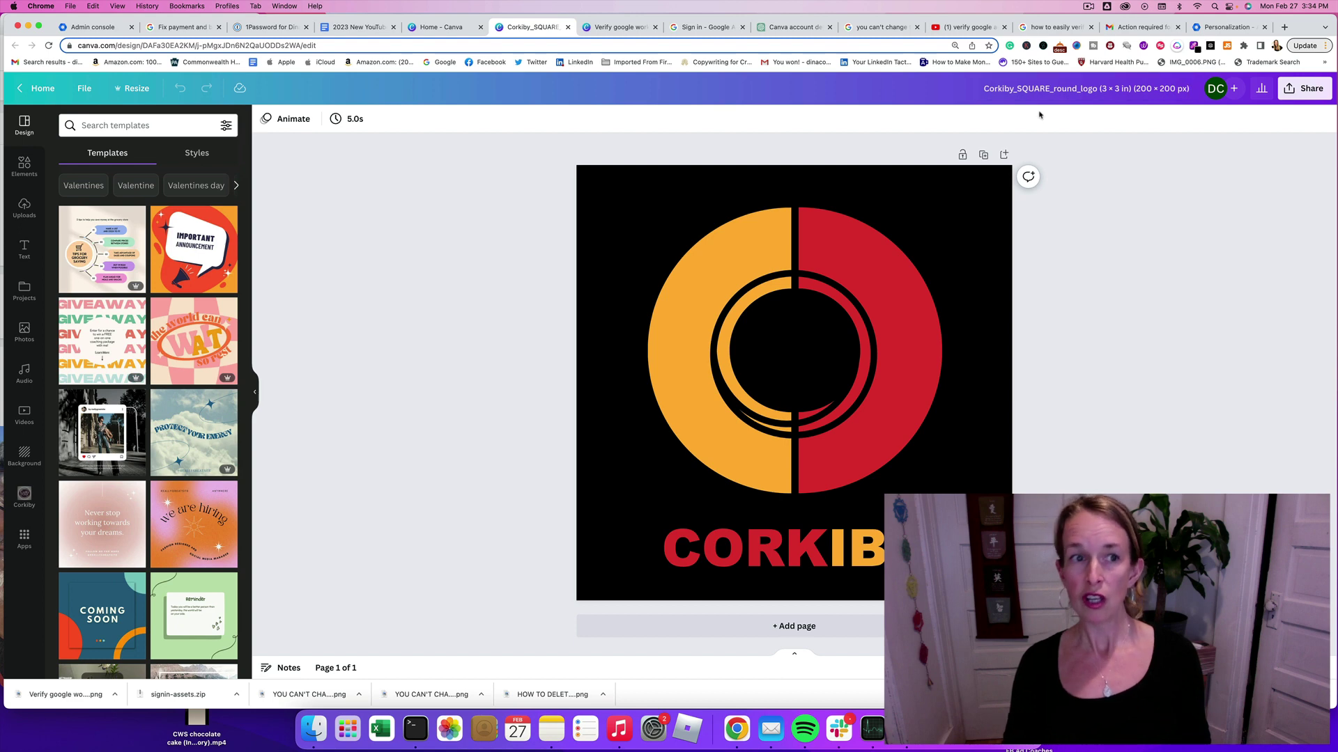
{"action": "left_click", "coordinate": [137, 89]}
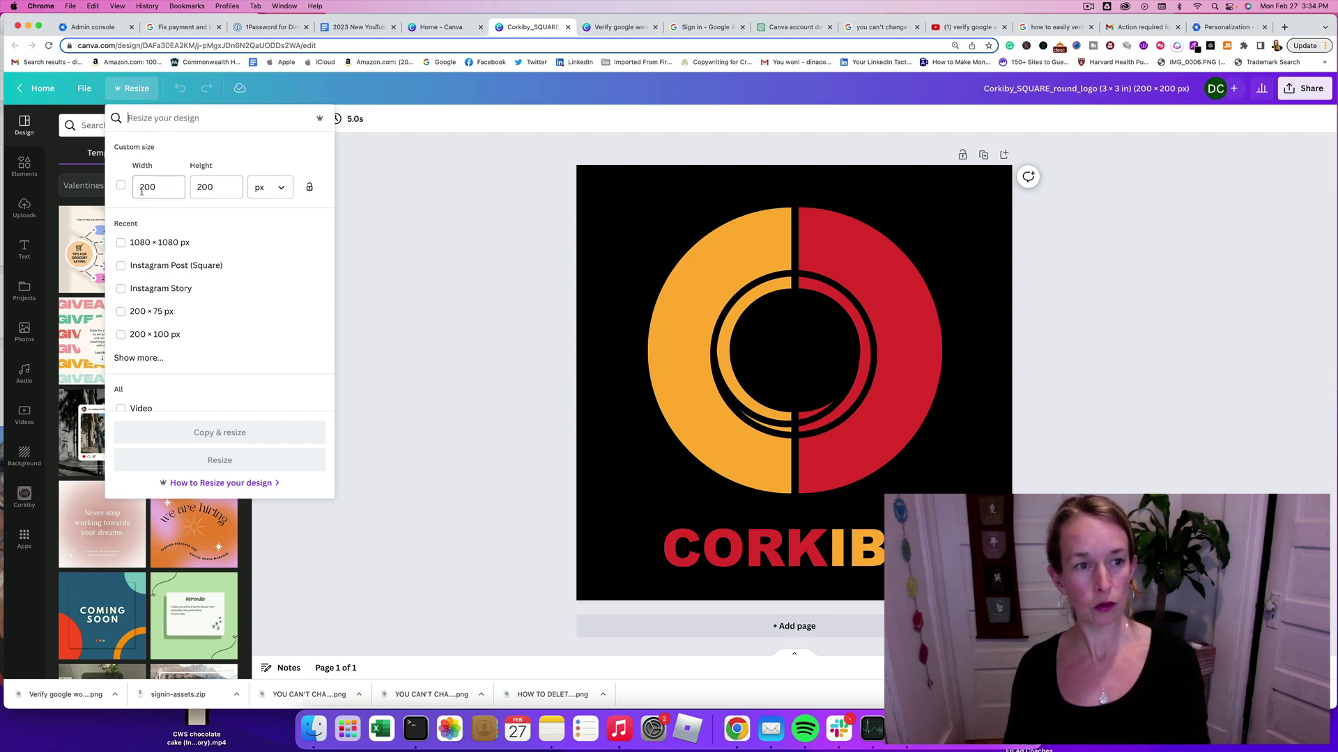
{"action": "left_click_drag", "start_coordinate": [157, 186], "coordinate": [119, 190]}
{"action": "type", "text": "320"}
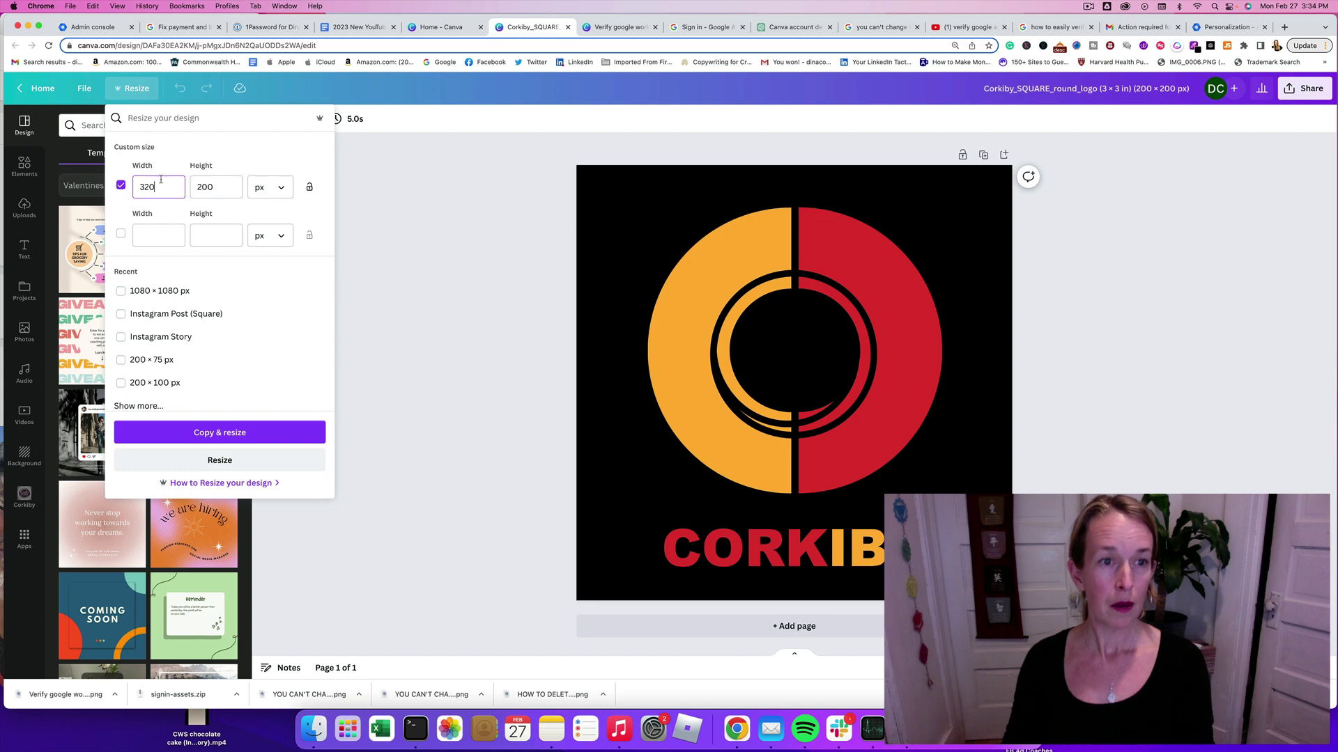
{"action": "key", "text": "Tab"}
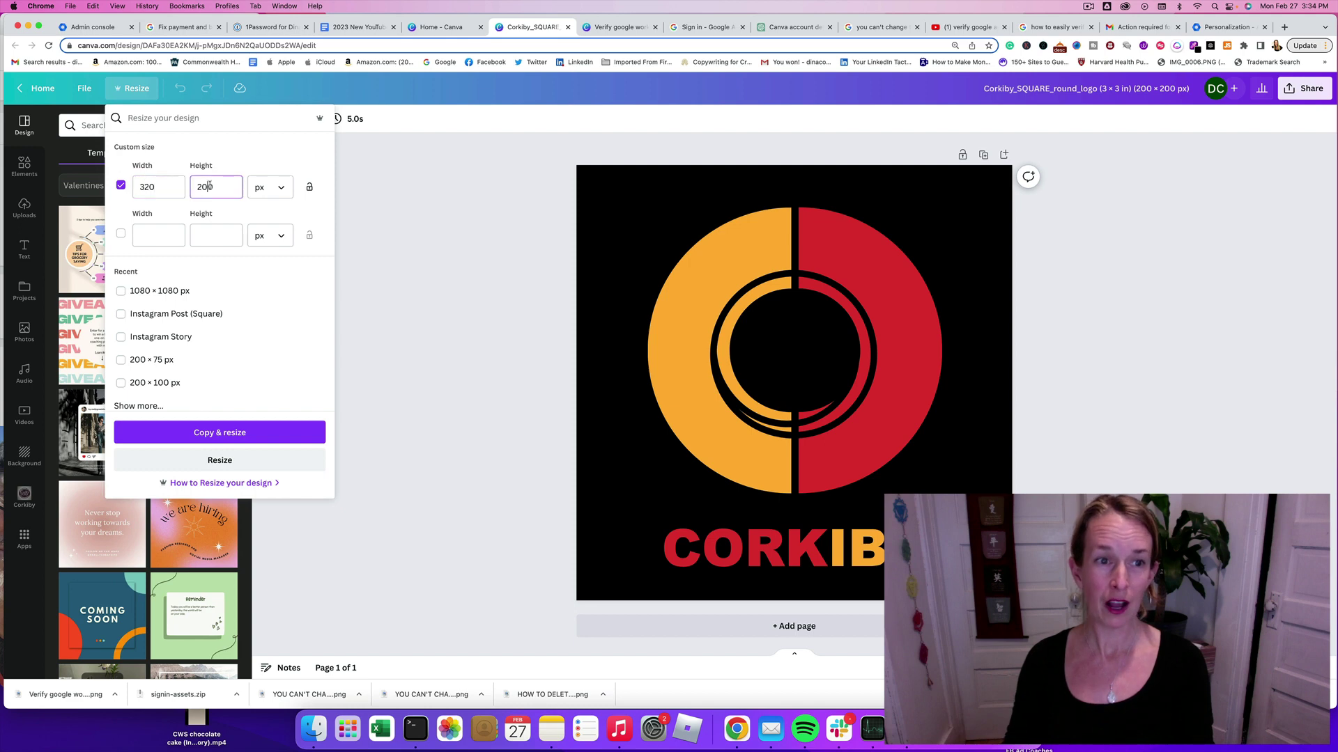
{"action": "type", "text": "132"}
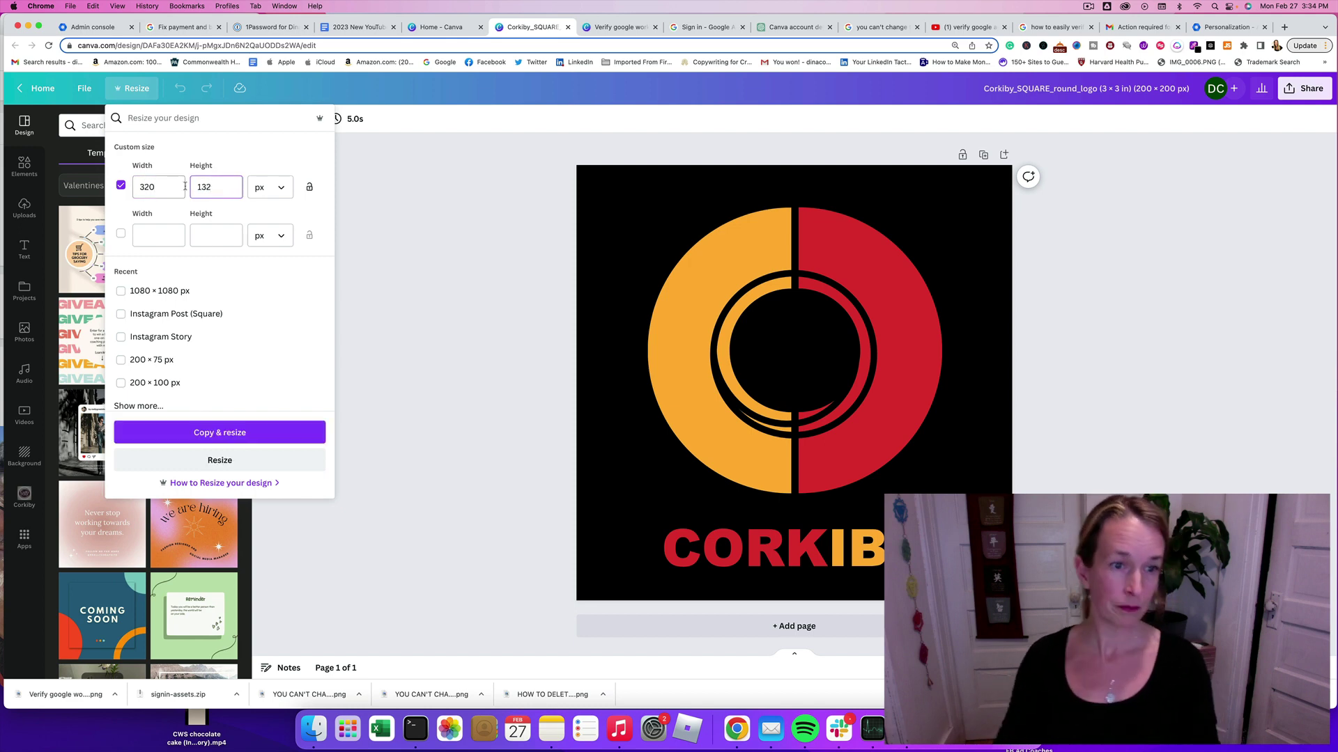
Create the resized 320 × 132 px copy and shift the logo to the left side.
{"action": "left_click", "coordinate": [234, 432]}
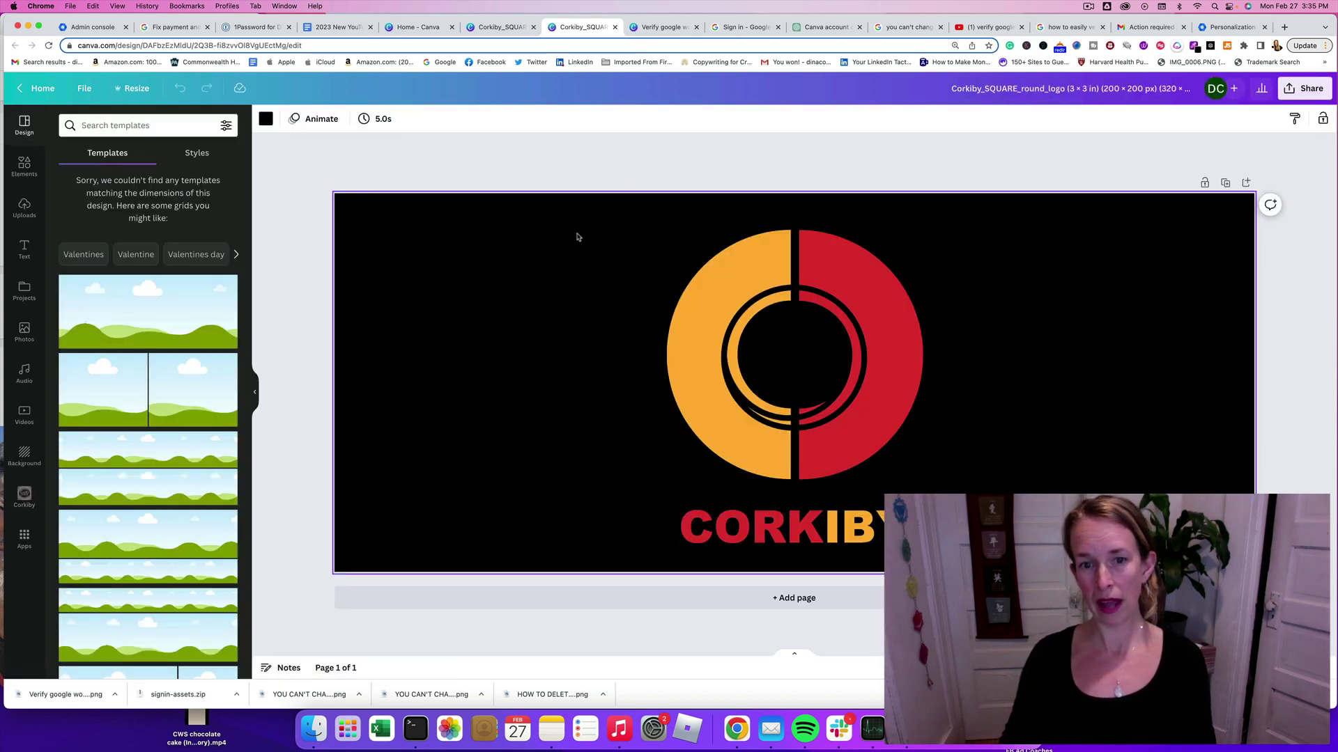
{"action": "left_click_drag", "start_coordinate": [618, 230], "coordinate": [953, 461]}
{"action": "left_click_drag", "start_coordinate": [877, 448], "coordinate": [588, 462]}
Place the CORKIBY text beside the circle, enlarge it and center it vertically.
{"action": "left_click_drag", "start_coordinate": [866, 521], "coordinate": [931, 376]}
{"action": "left_click_drag", "start_coordinate": [744, 357], "coordinate": [670, 317]}
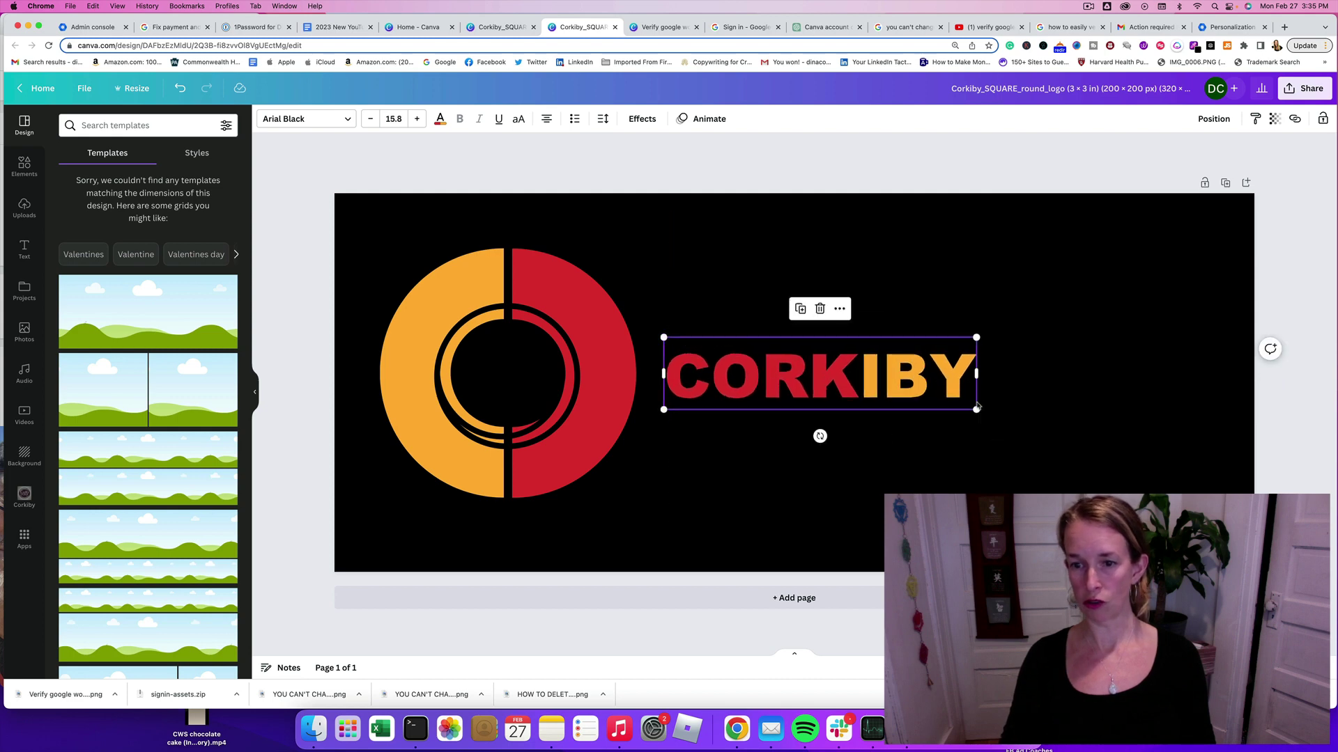
{"action": "left_click_drag", "start_coordinate": [976, 410], "coordinate": [1223, 467]}
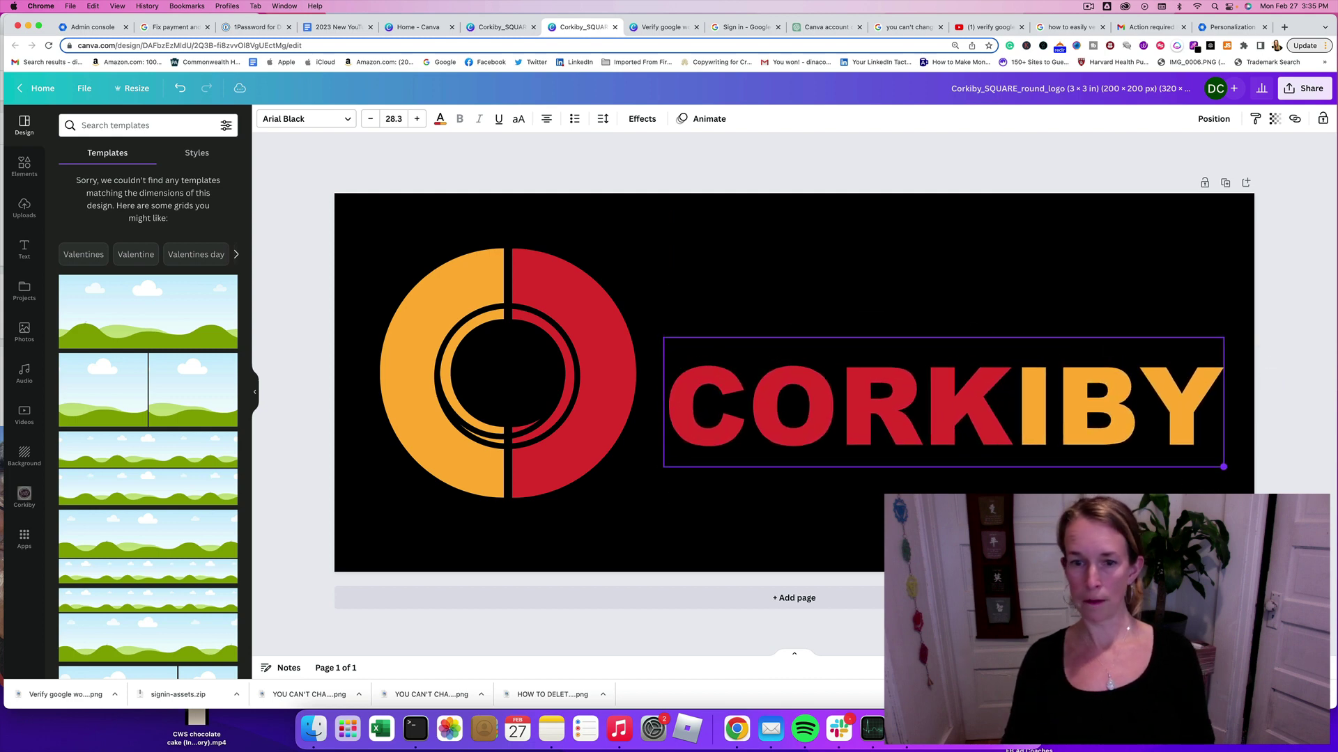
{"action": "left_click_drag", "start_coordinate": [1009, 414], "coordinate": [1002, 397]}
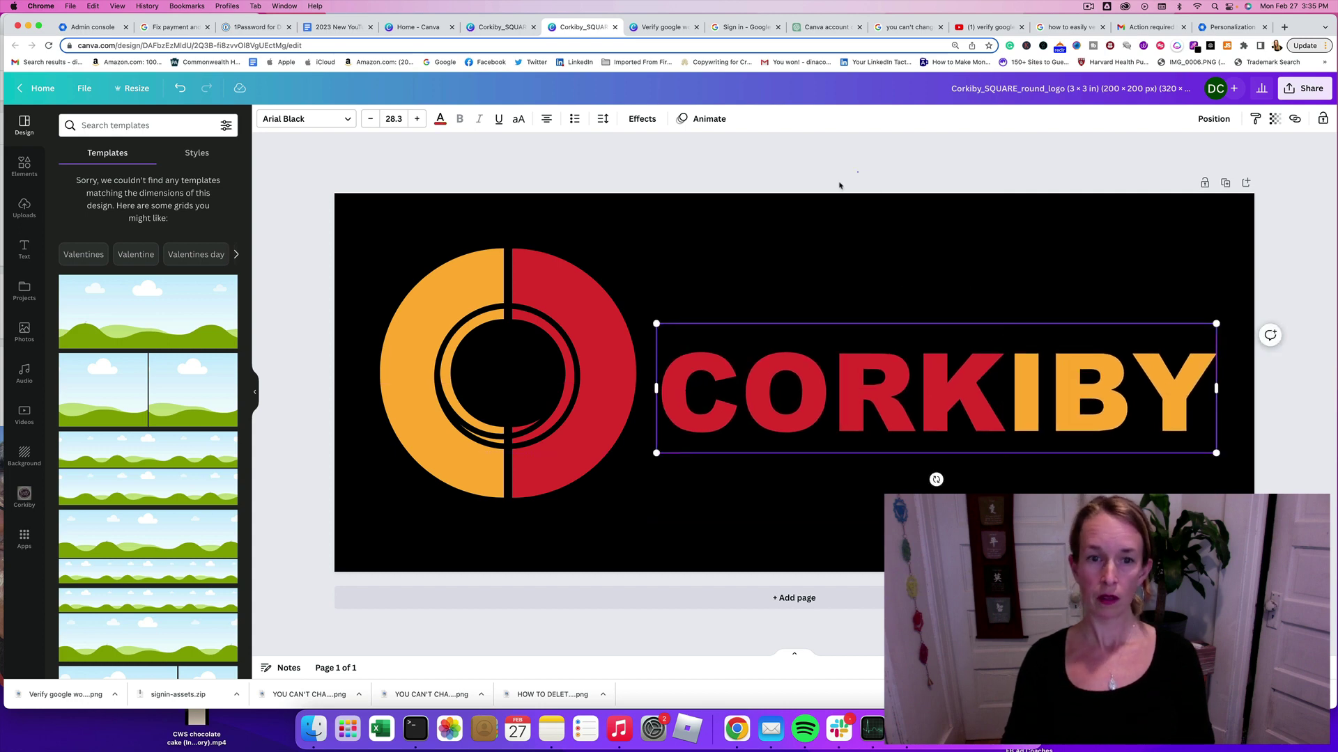
Remove the outdated size from the design title and glance at the download settings.
{"action": "left_click", "coordinate": [970, 299]}
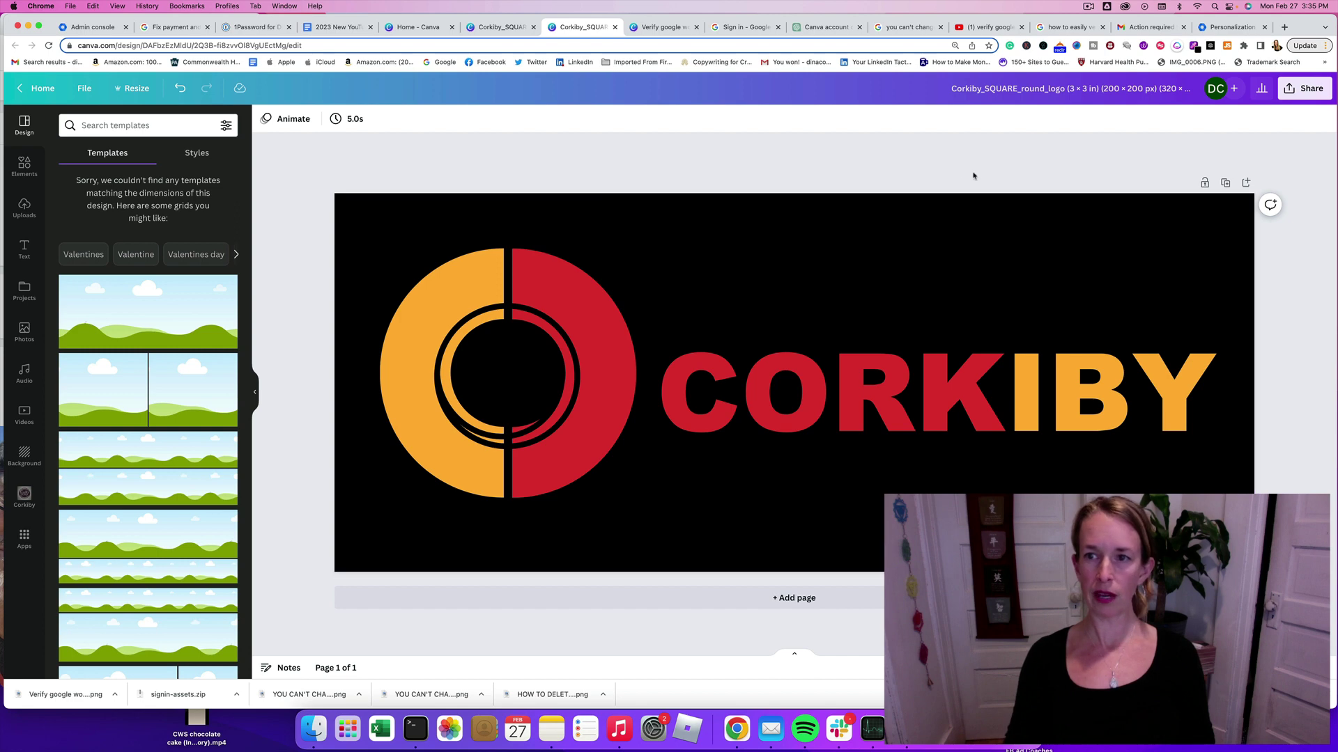
{"action": "left_click", "coordinate": [1144, 89]}
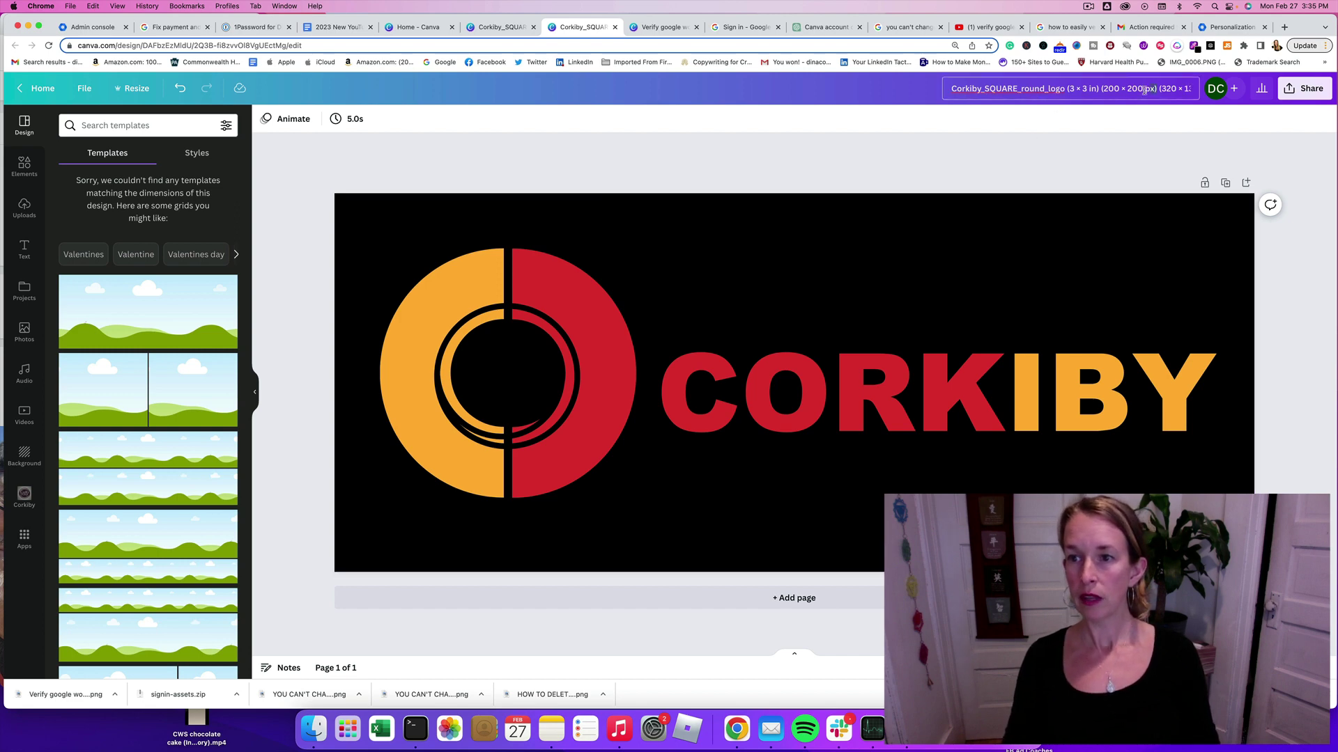
{"action": "left_click_drag", "start_coordinate": [1155, 89], "coordinate": [1068, 89]}
{"action": "key", "text": "BackSpace"}
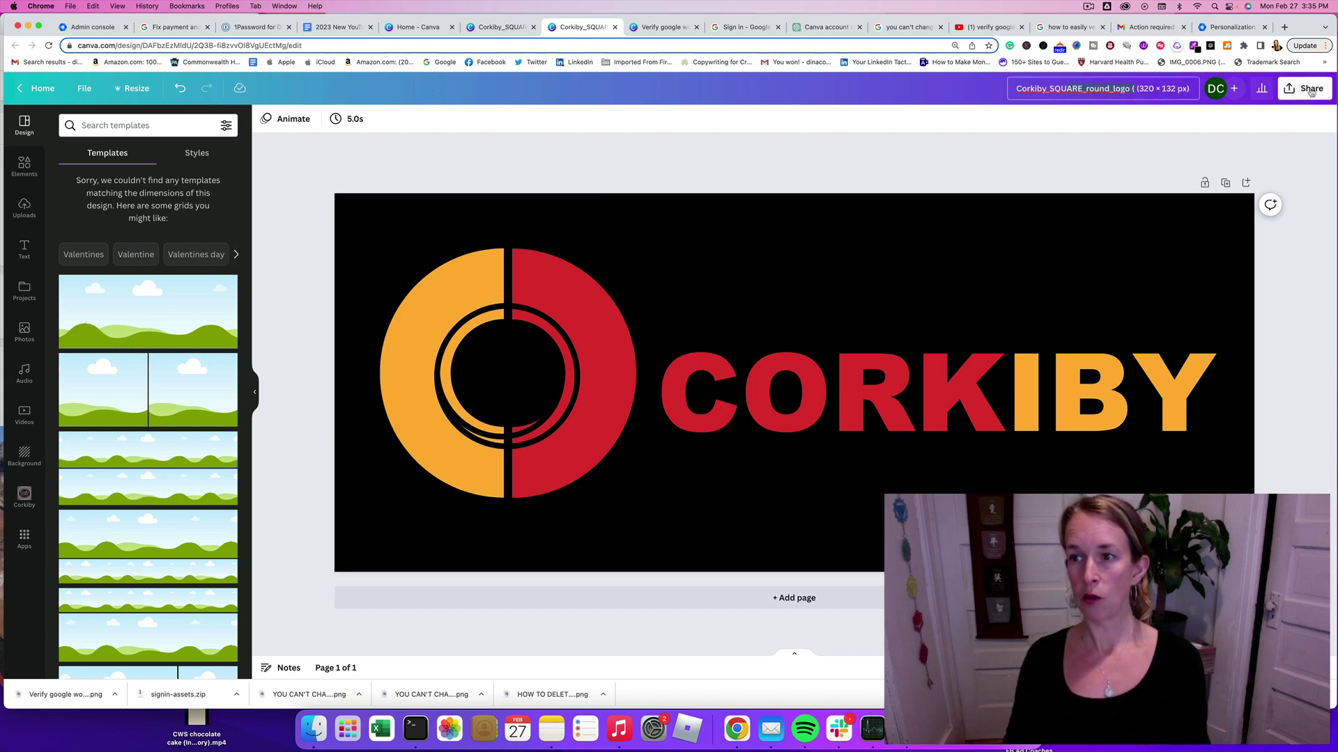
{"action": "left_click", "coordinate": [1311, 93]}
{"action": "left_click", "coordinate": [1131, 366]}
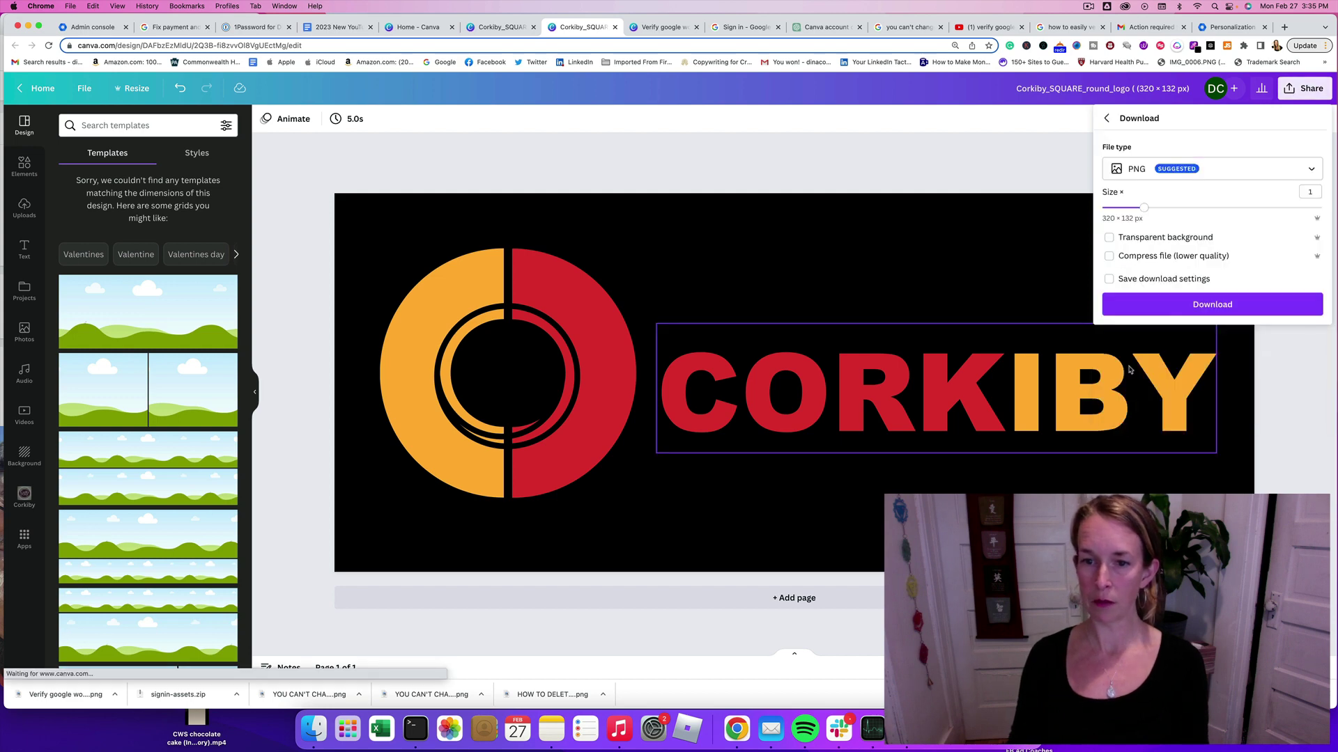
{"action": "left_click", "coordinate": [1131, 90]}
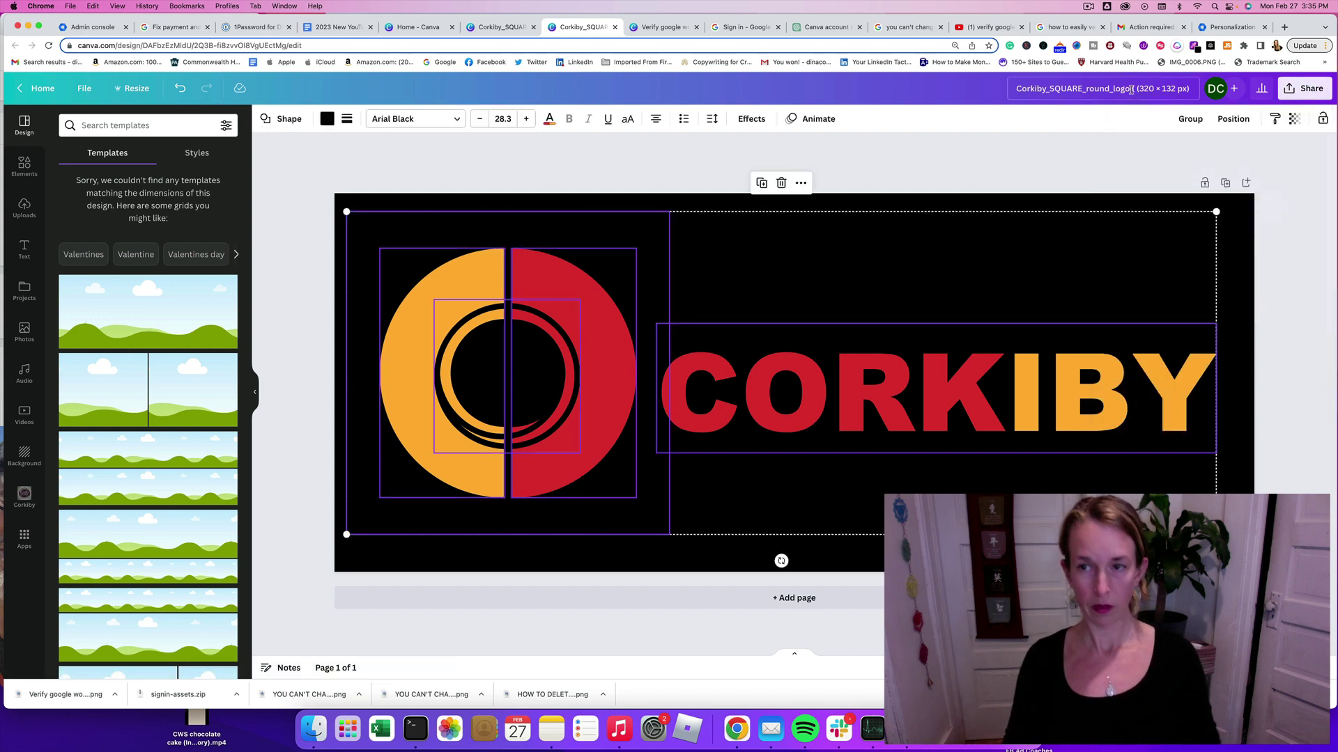
{"action": "left_click", "coordinate": [1057, 95]}
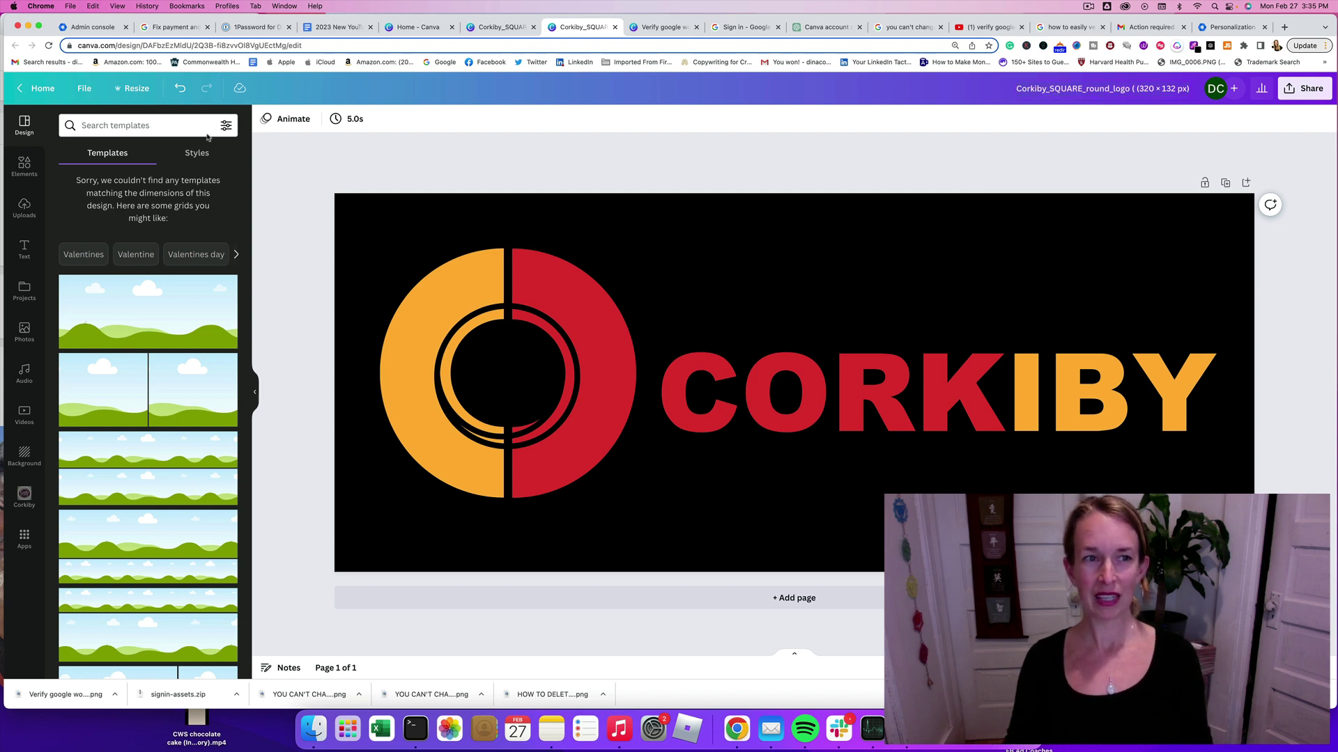
Move the design into the Corkiby folder and return to the Admin Console Personalization page.
{"action": "left_click", "coordinate": [84, 88]}
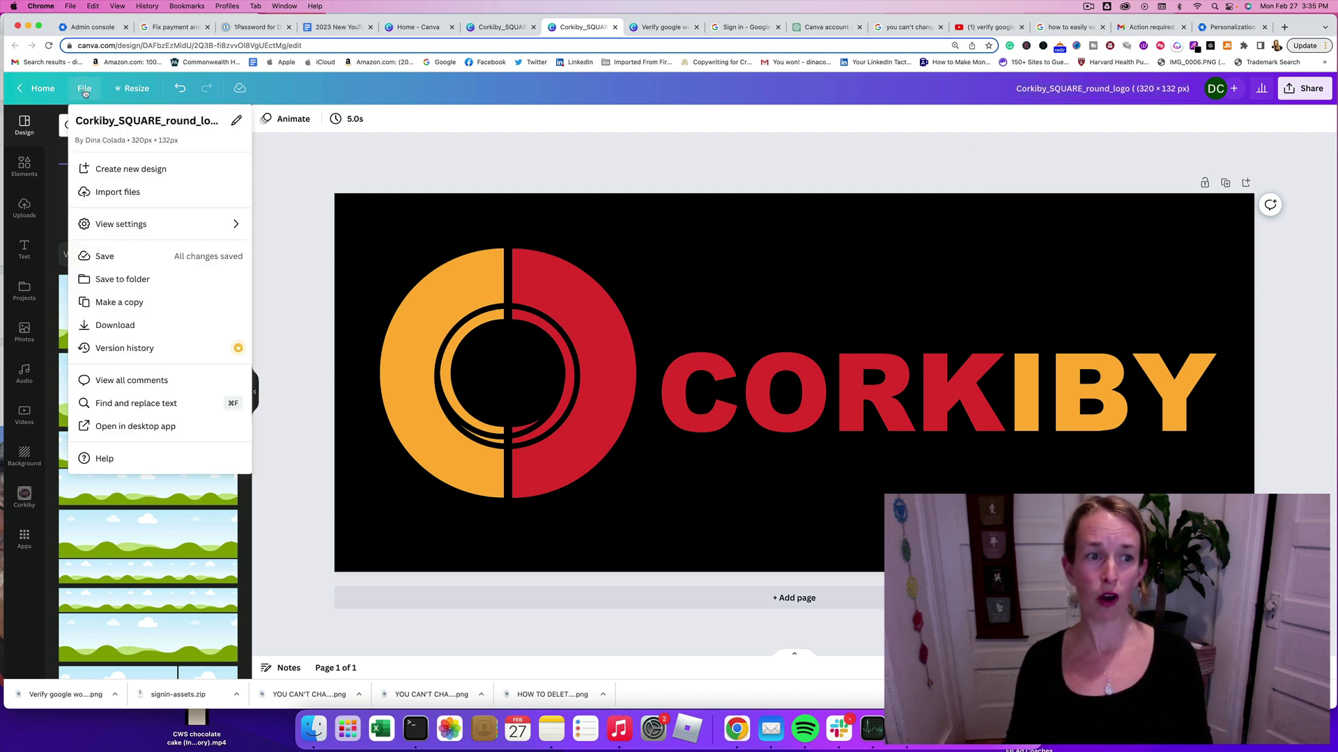
{"action": "left_click", "coordinate": [116, 279]}
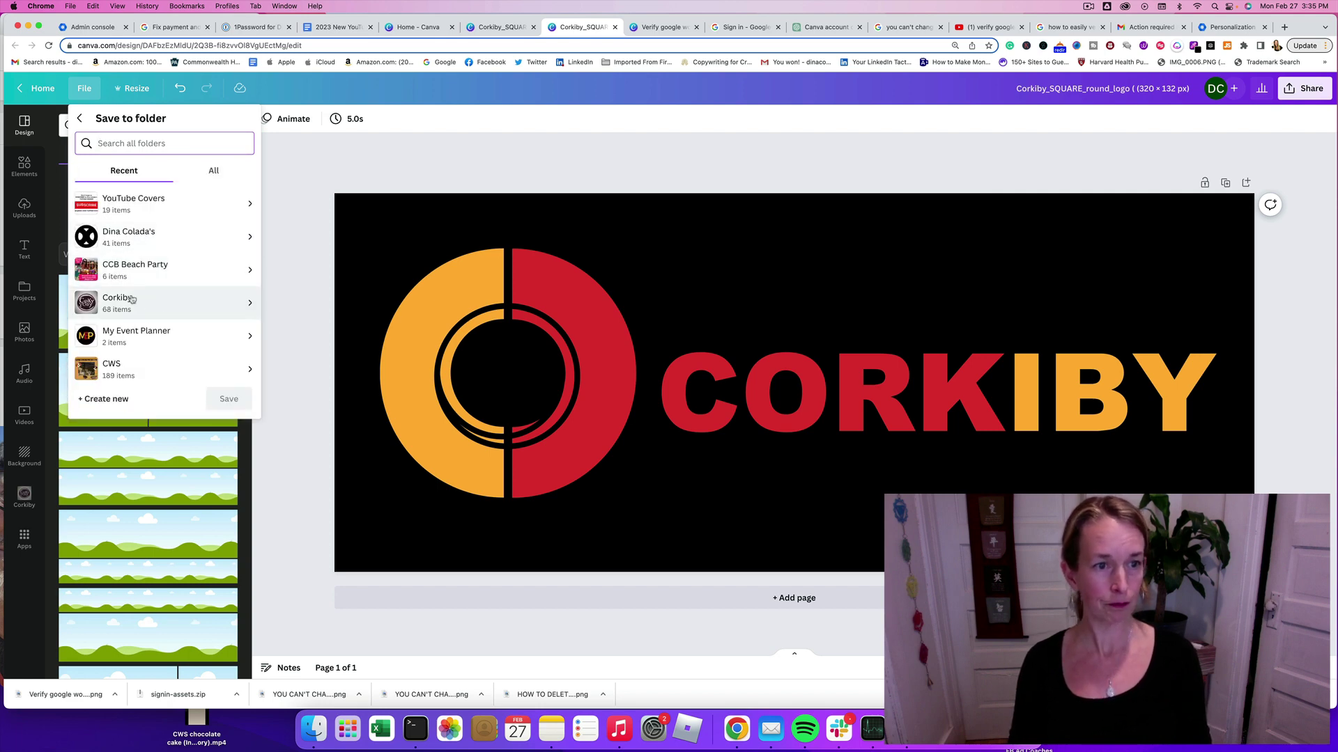
{"action": "left_click", "coordinate": [132, 301]}
{"action": "left_click", "coordinate": [237, 366]}
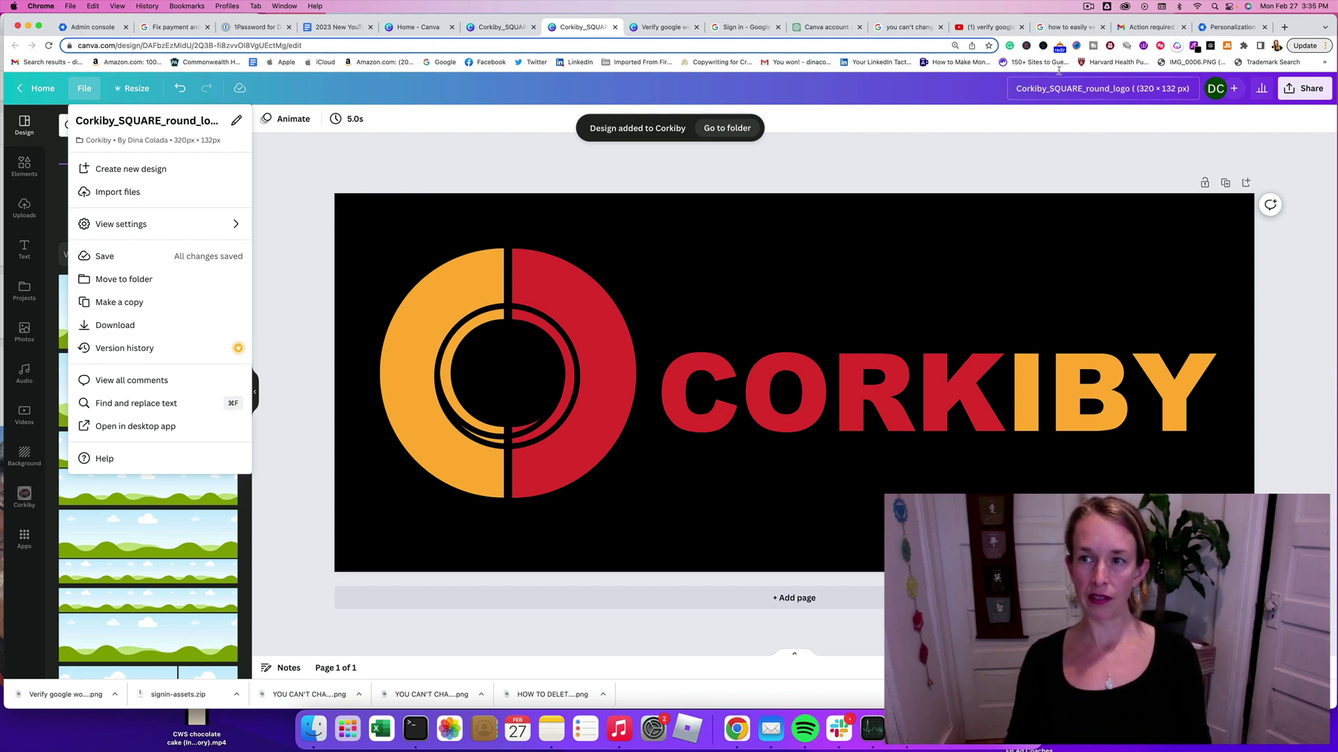
{"action": "left_click", "coordinate": [1232, 27]}
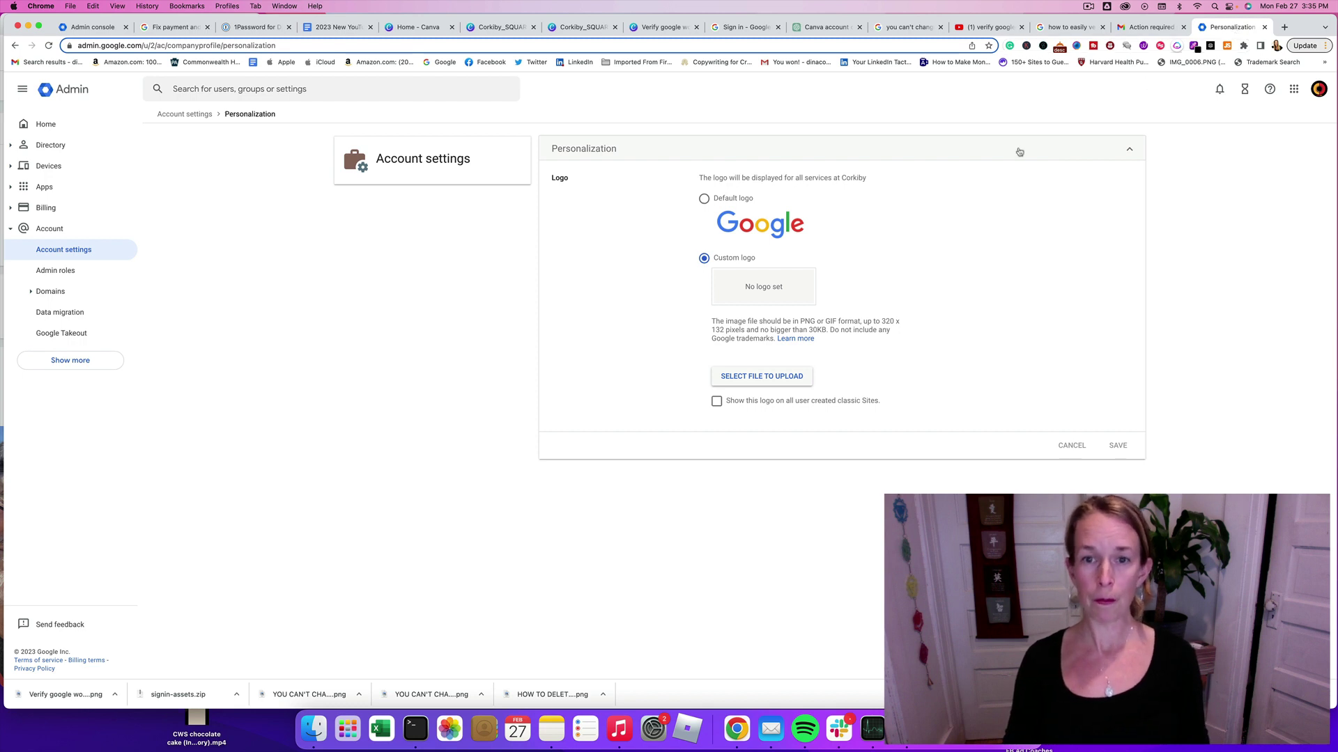
Search the upload dialog and the Downloads folder for the 320 x 132 px logo file.
{"action": "left_click", "coordinate": [755, 380]}
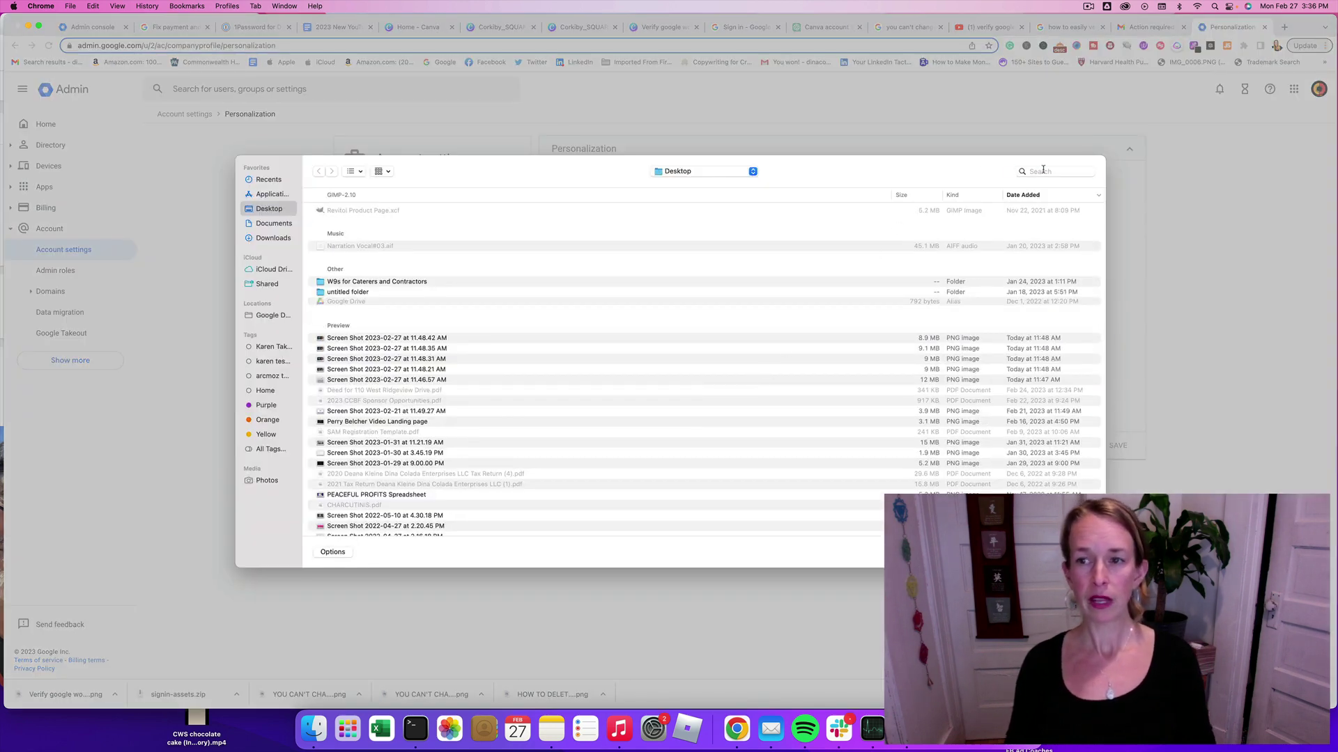
{"action": "left_click", "coordinate": [1043, 170]}
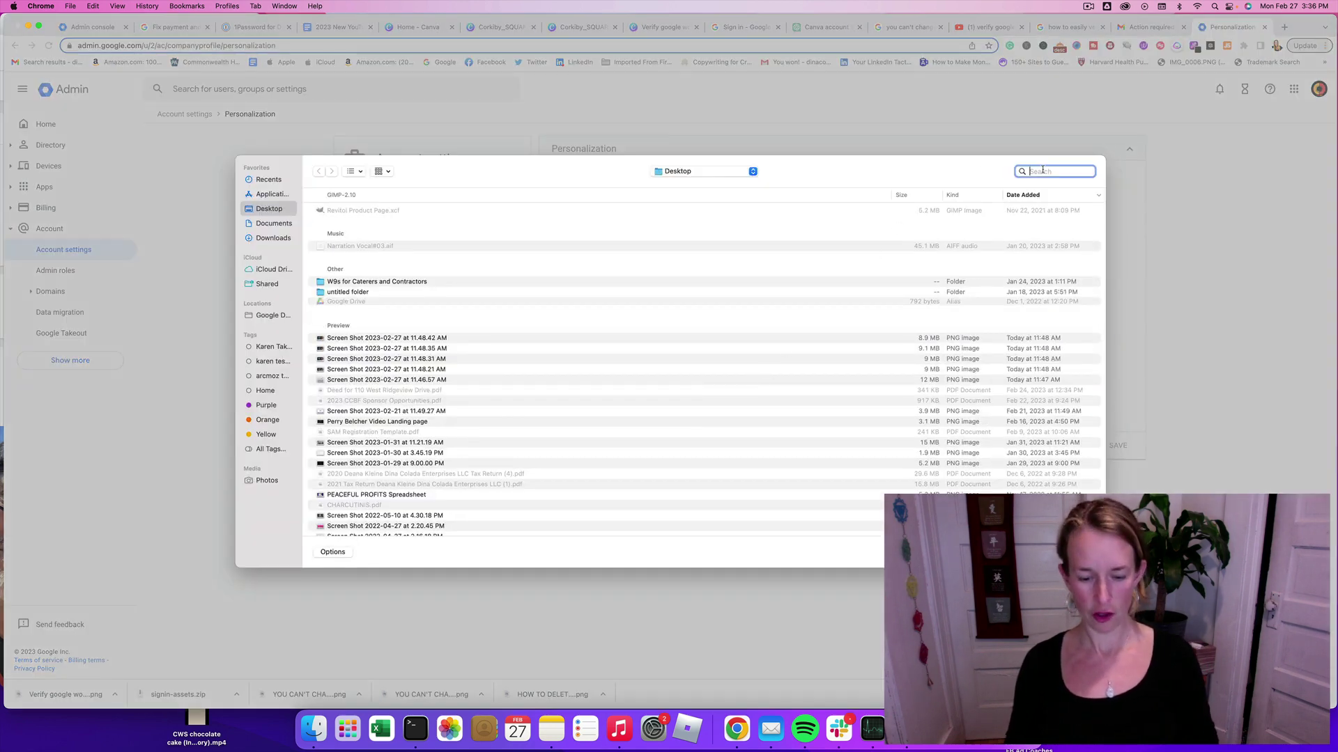
{"action": "type", "text": "Corkiby_SQUARE (380 x 132 px)"}
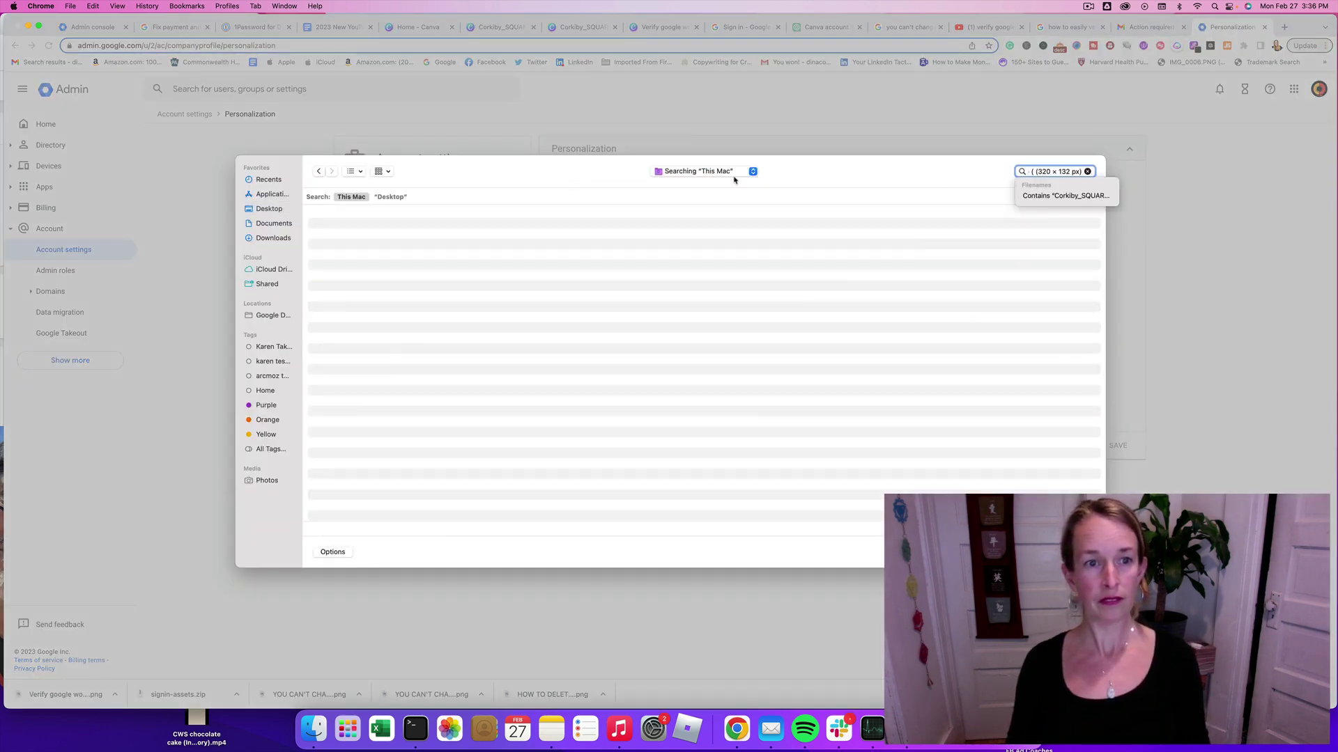
{"action": "left_click", "coordinate": [271, 239]}
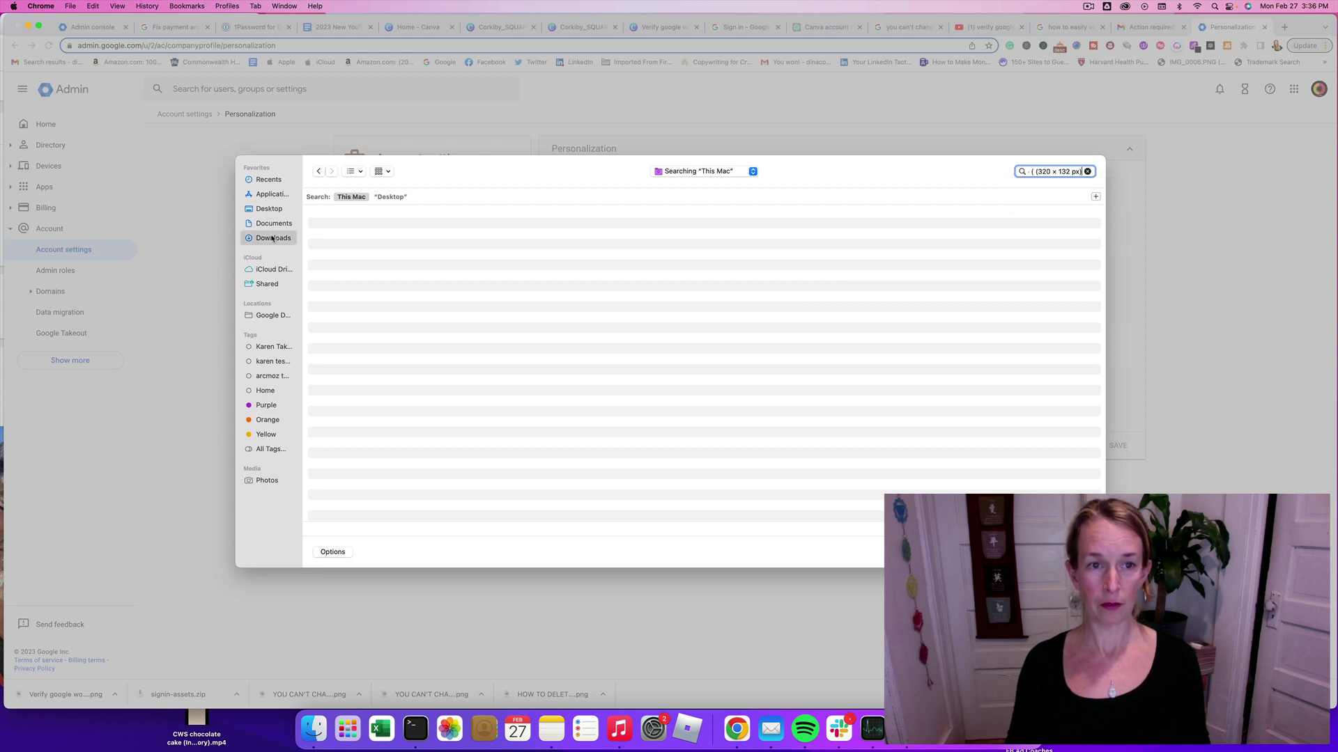
{"action": "key", "text": "super+v"}
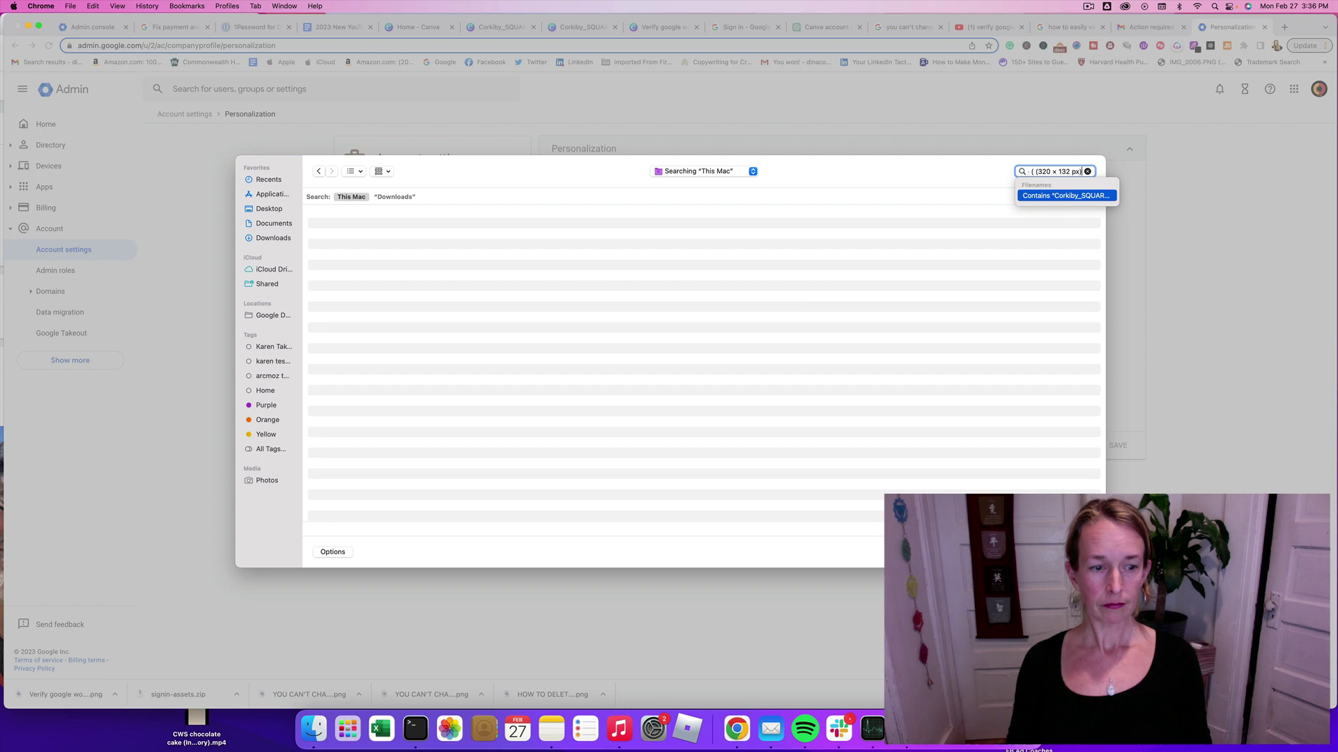
Dismiss the file dialog and go back to the Canva logo design.
{"action": "left_click", "coordinate": [1087, 7]}
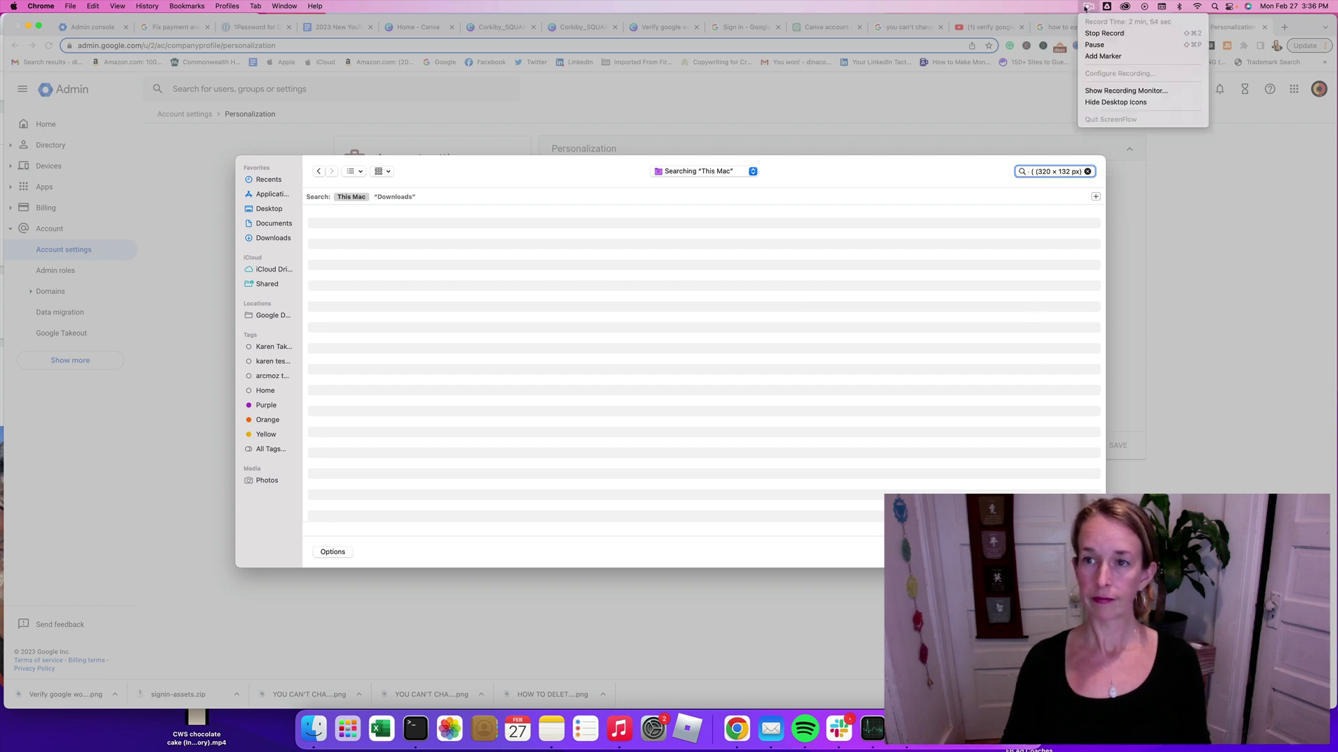
{"action": "left_click", "coordinate": [1114, 44]}
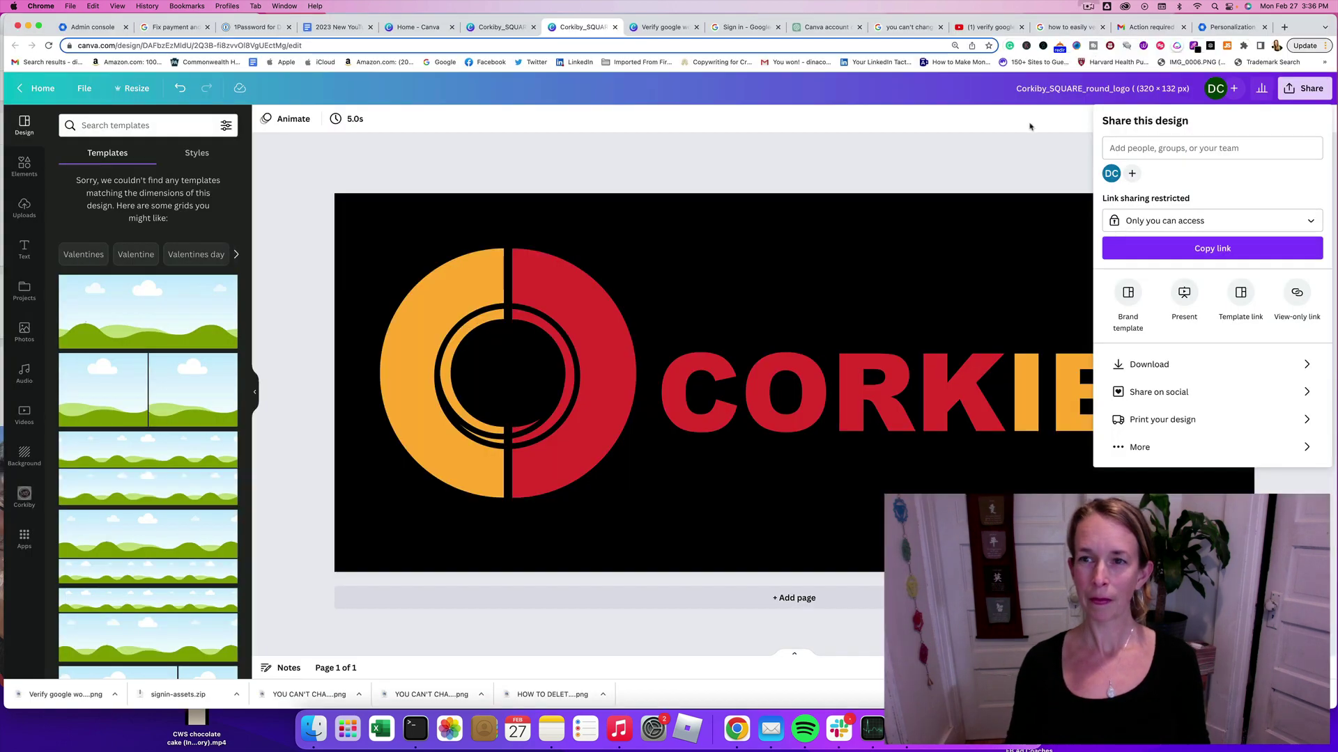
{"action": "left_click", "coordinate": [1029, 126]}
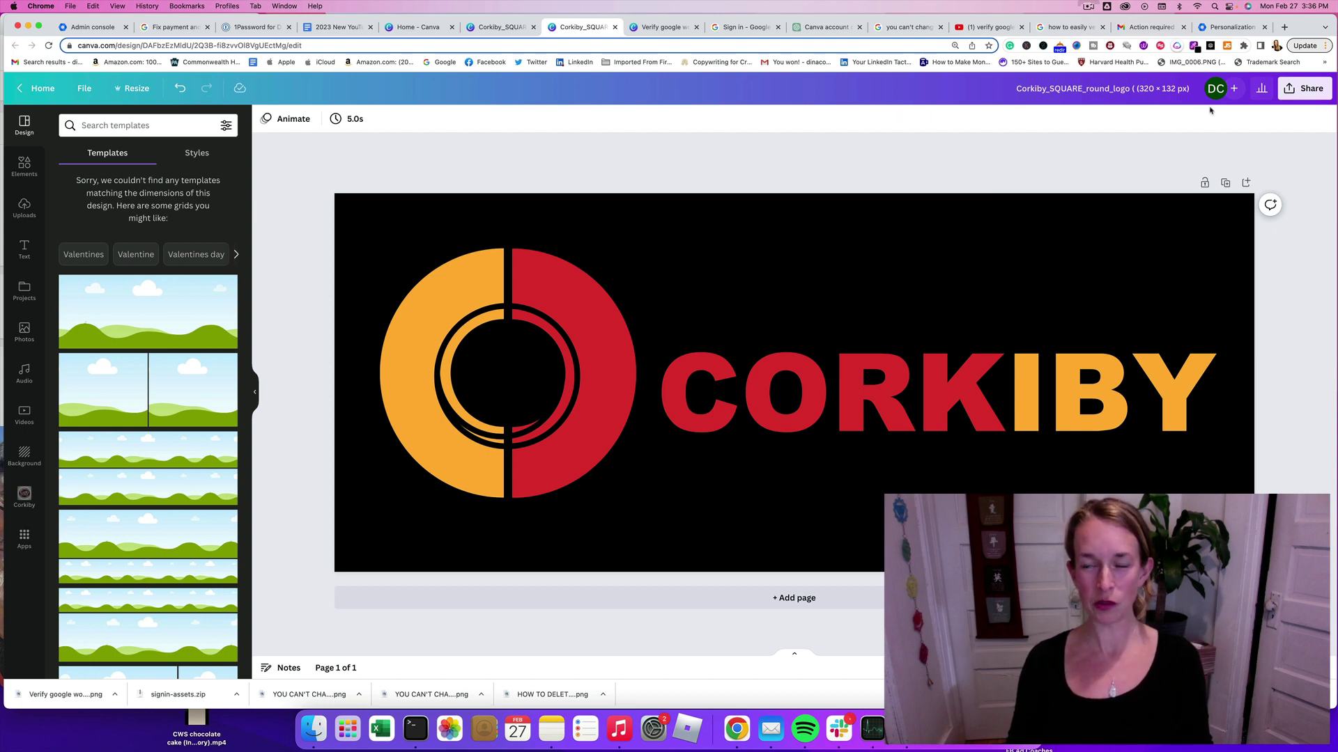
Download the Corkiby logo from Canva as a 320 × 132 px PNG.
{"action": "left_click", "coordinate": [1289, 92]}
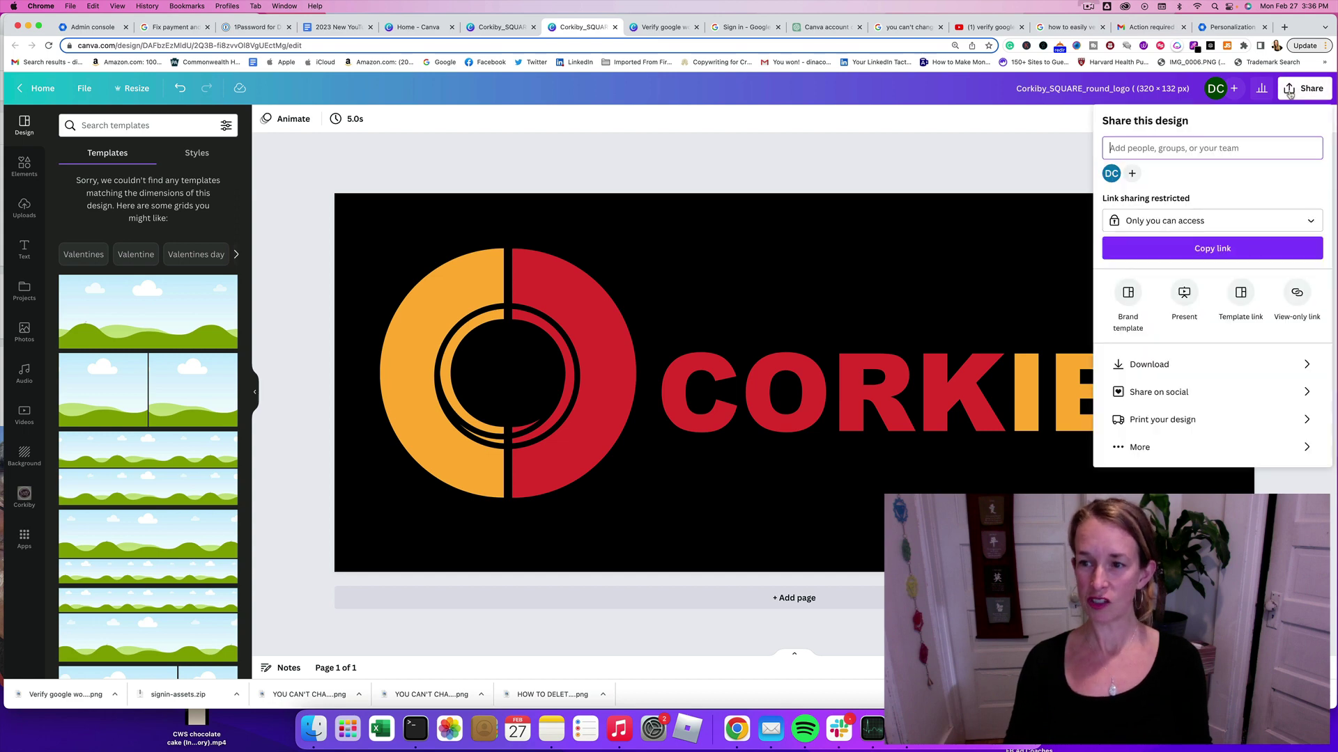
{"action": "left_click", "coordinate": [1123, 370]}
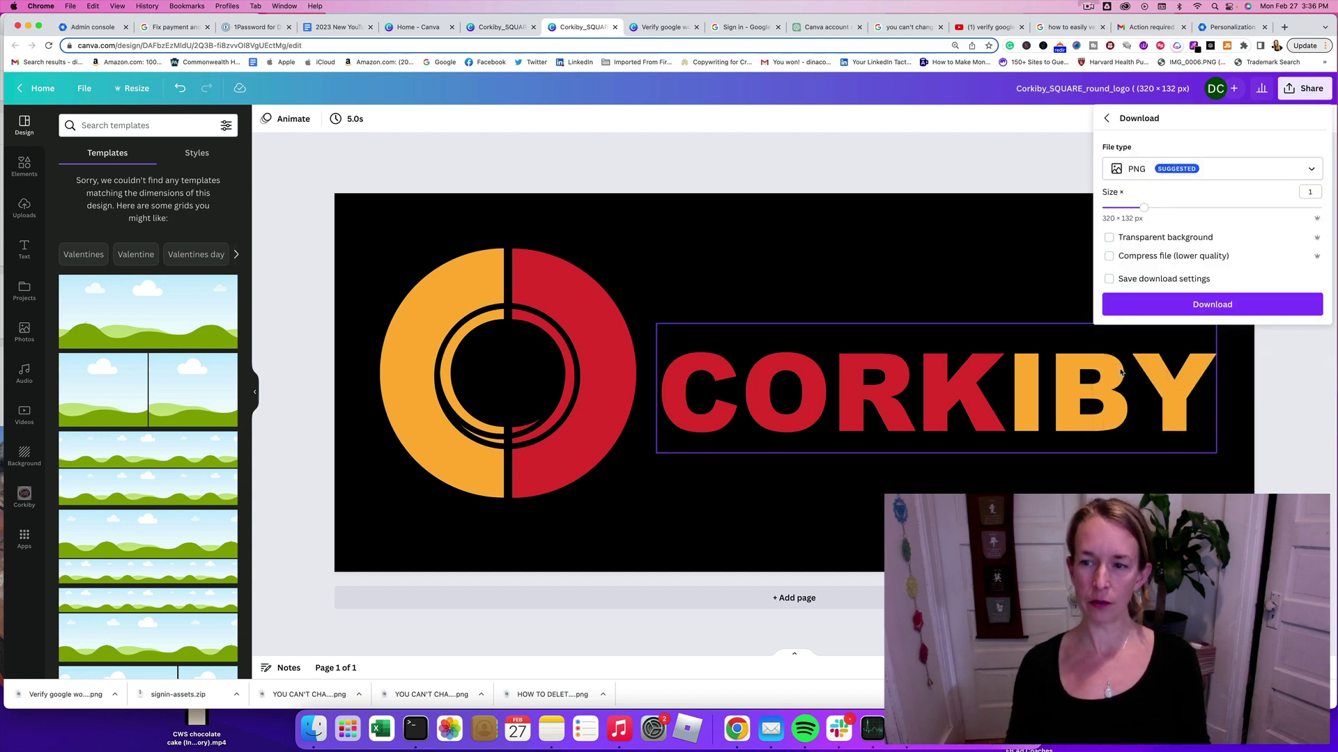
{"action": "left_click", "coordinate": [1195, 305]}
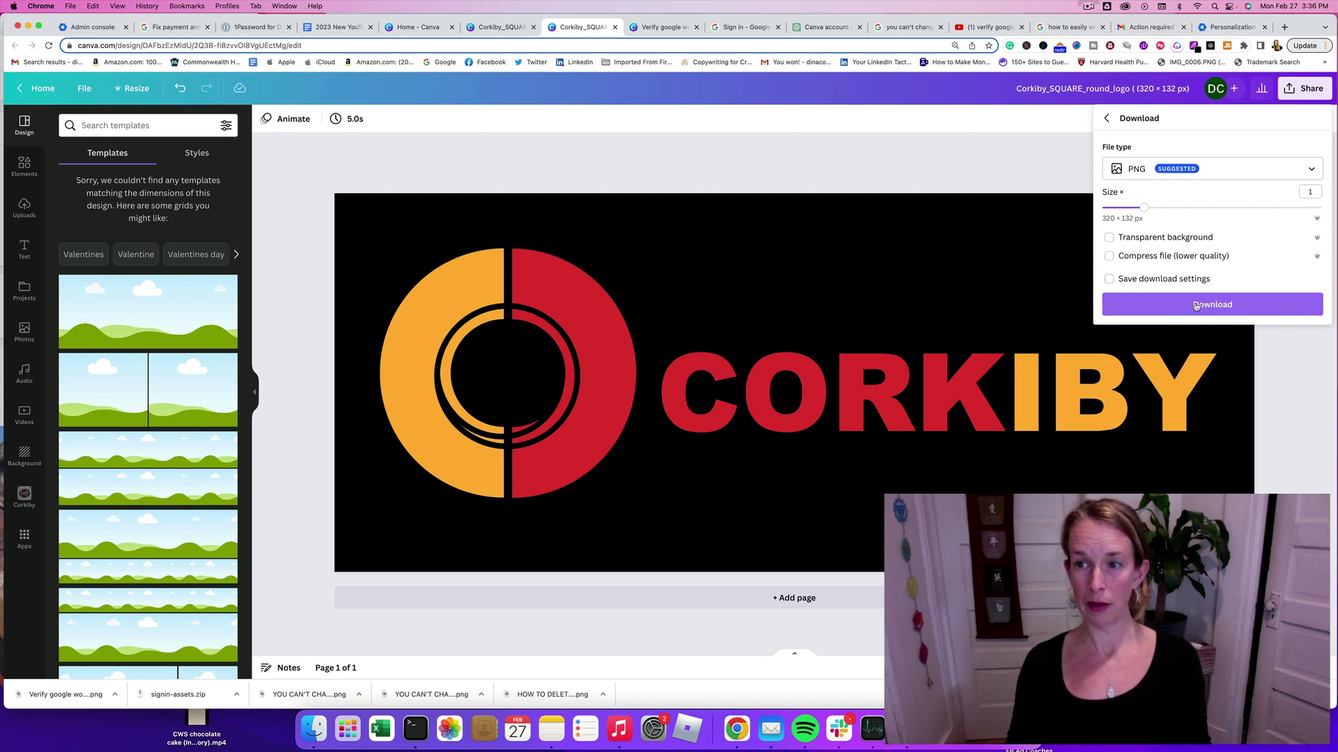
{"action": "left_click", "coordinate": [1195, 305]}
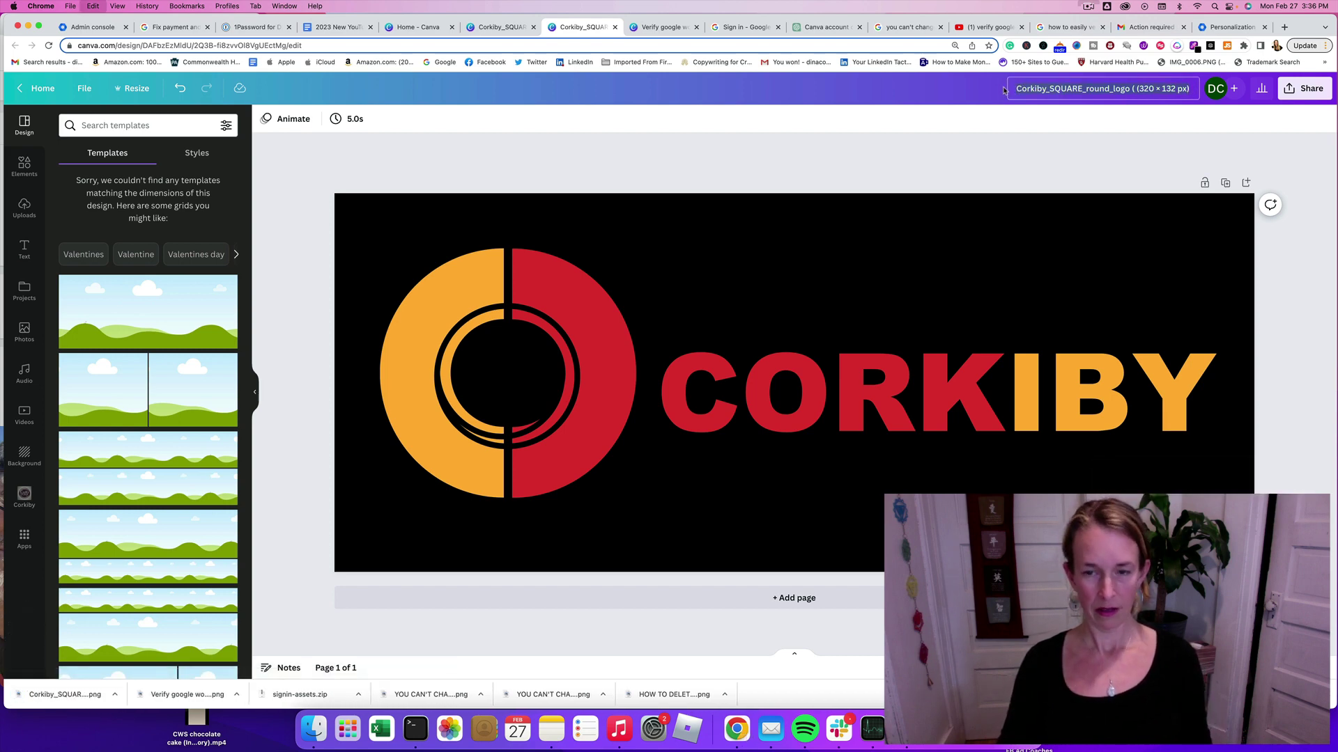
Upload the downloaded Corkiby PNG as the custom logo on the Personalization page.
{"action": "left_click", "coordinate": [1227, 28]}
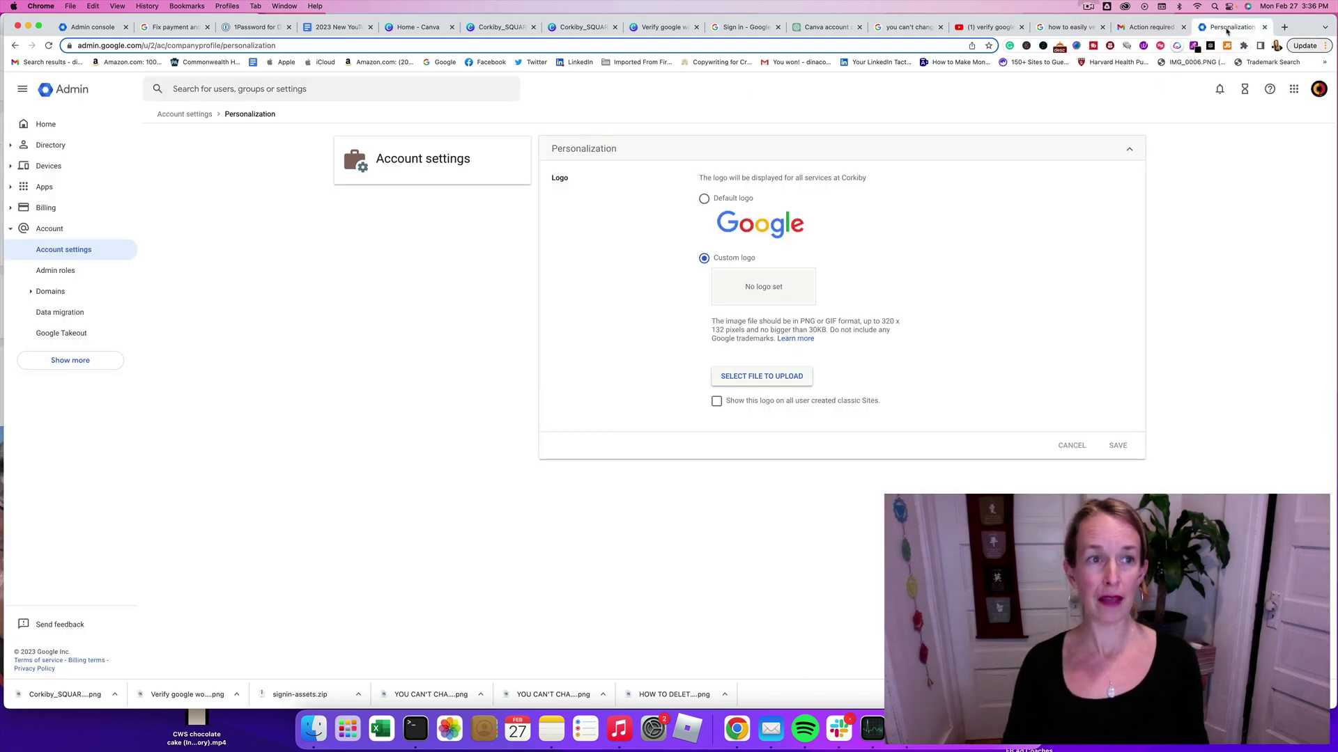
{"action": "left_click", "coordinate": [767, 378]}
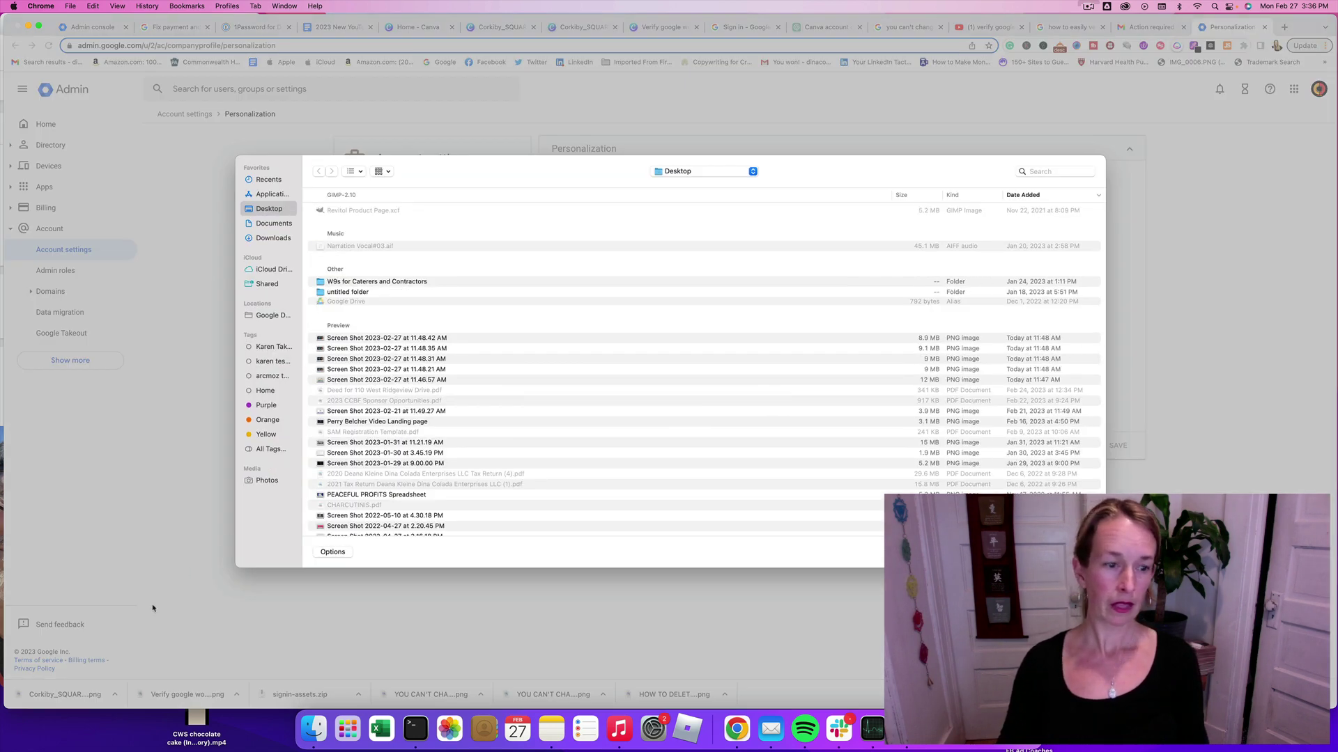
{"action": "left_click", "coordinate": [1054, 171]}
{"action": "key", "text": "super+v"}
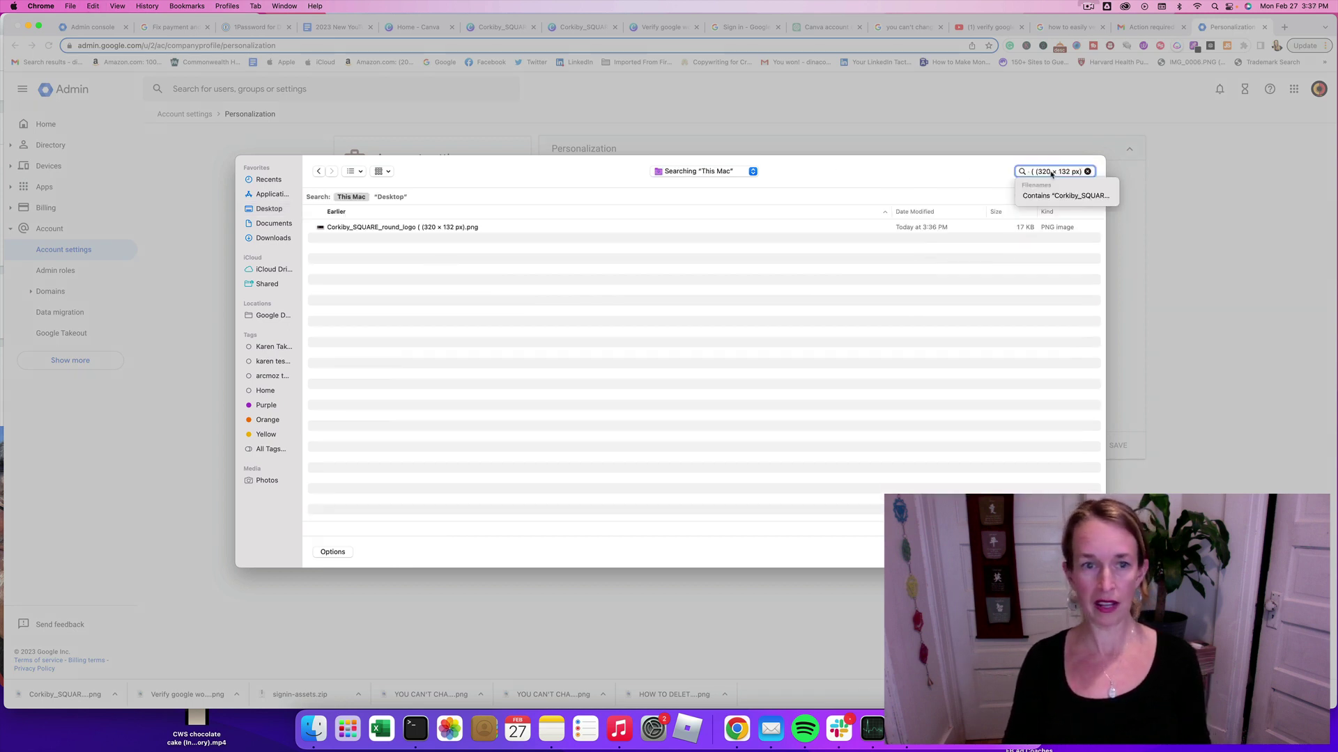
{"action": "double_click", "coordinate": [400, 229]}
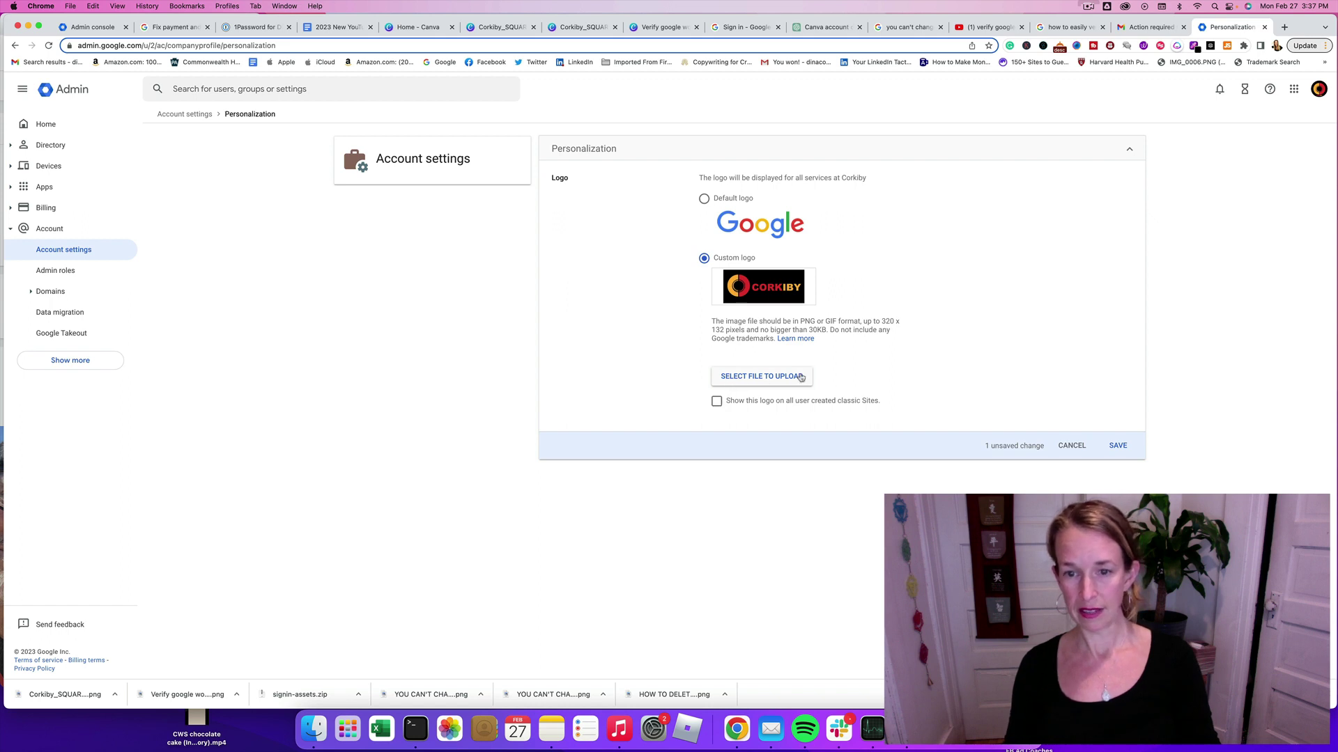
Tick 'Show this logo on all user created classic Sites' for the Corkiby logo.
{"action": "left_click", "coordinate": [717, 402]}
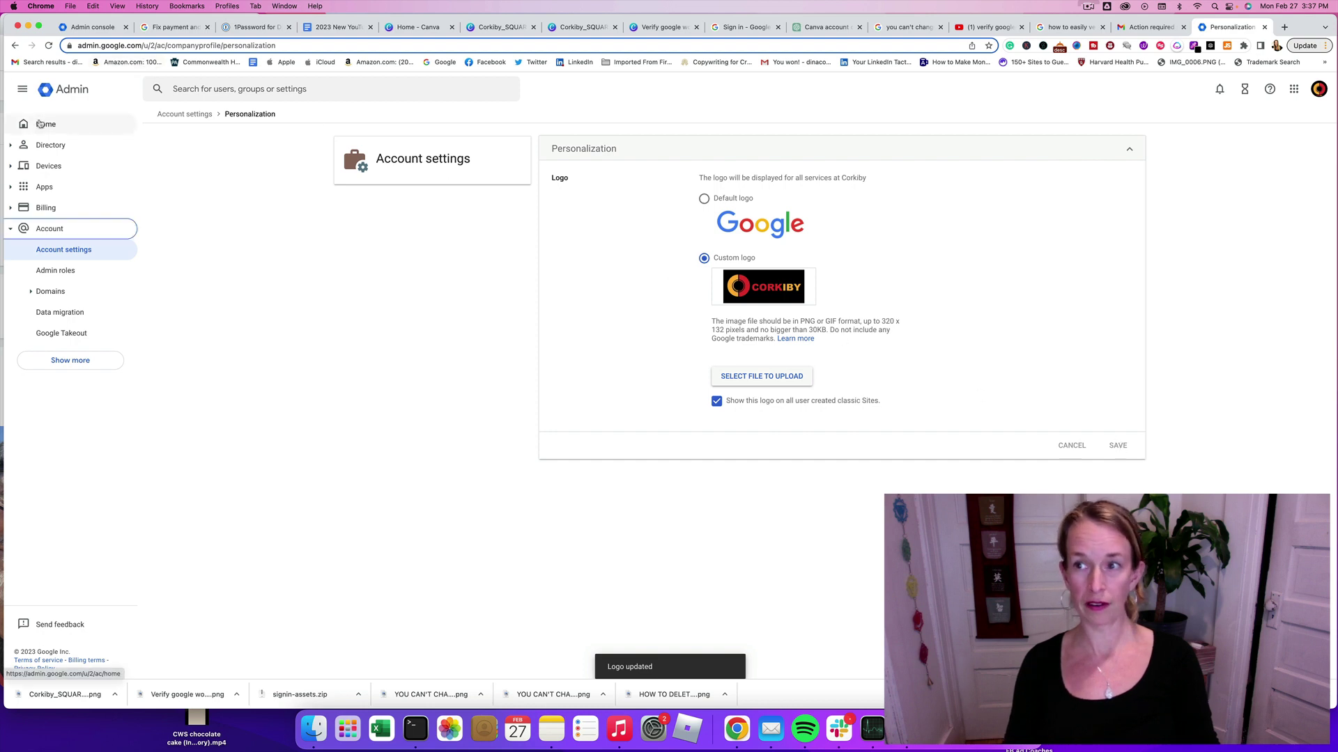
Open the Admin console Home page to see the Corkiby logo beside the organisation name.
{"action": "left_click", "coordinate": [49, 125]}
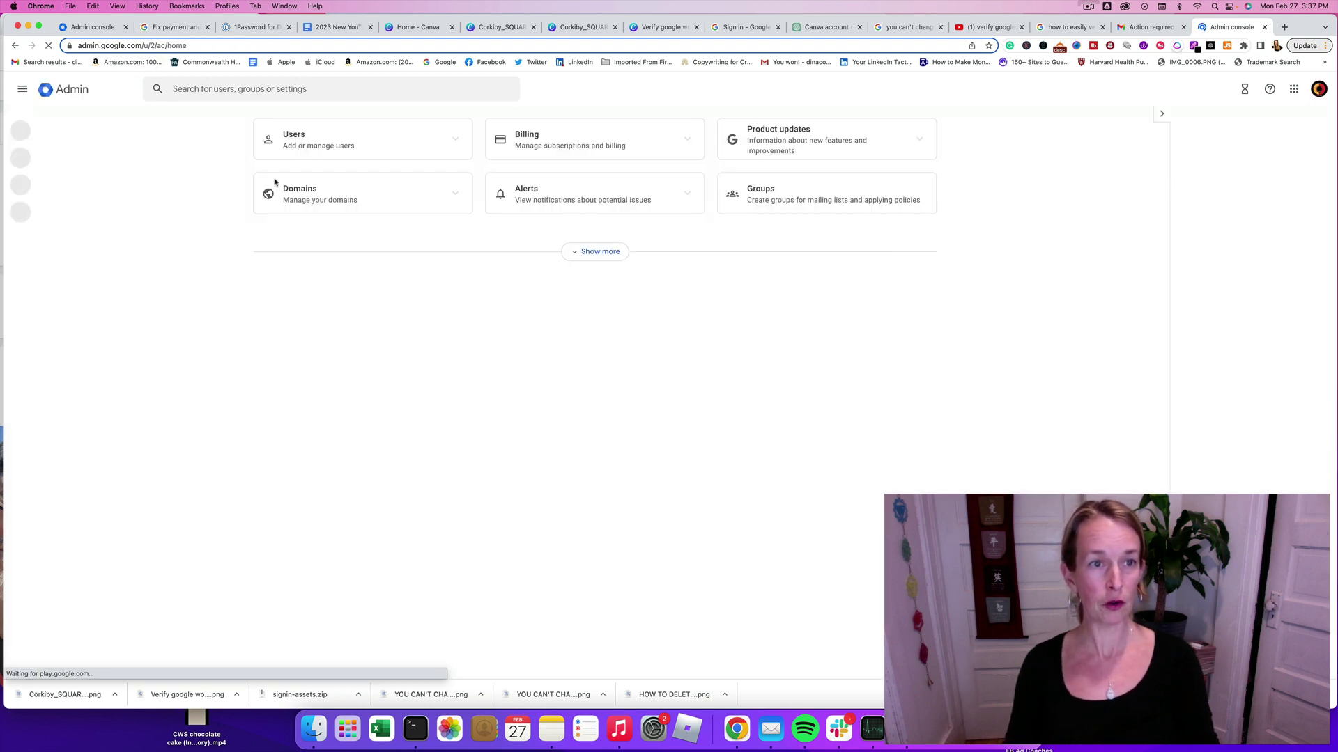